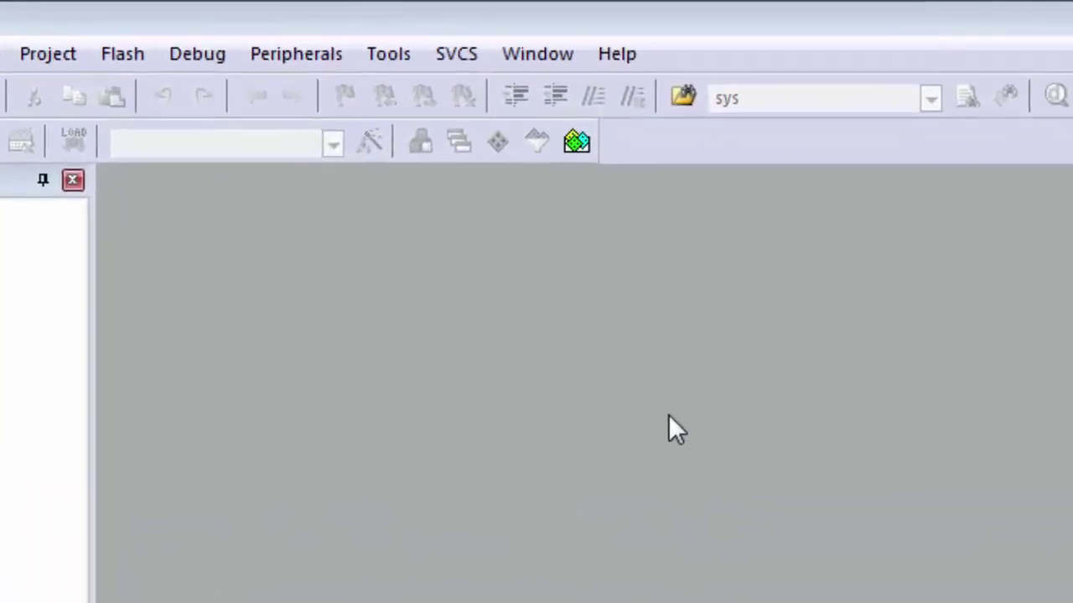
- Open the Pack Installer and dismiss its welcome message
click(576, 143)
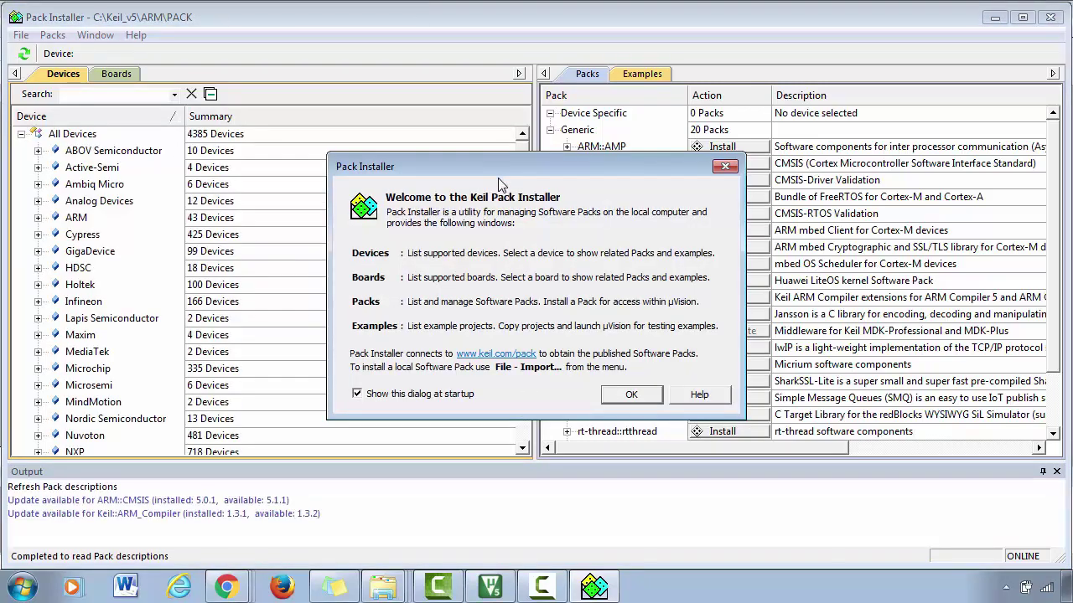
drag(497, 174, 494, 141)
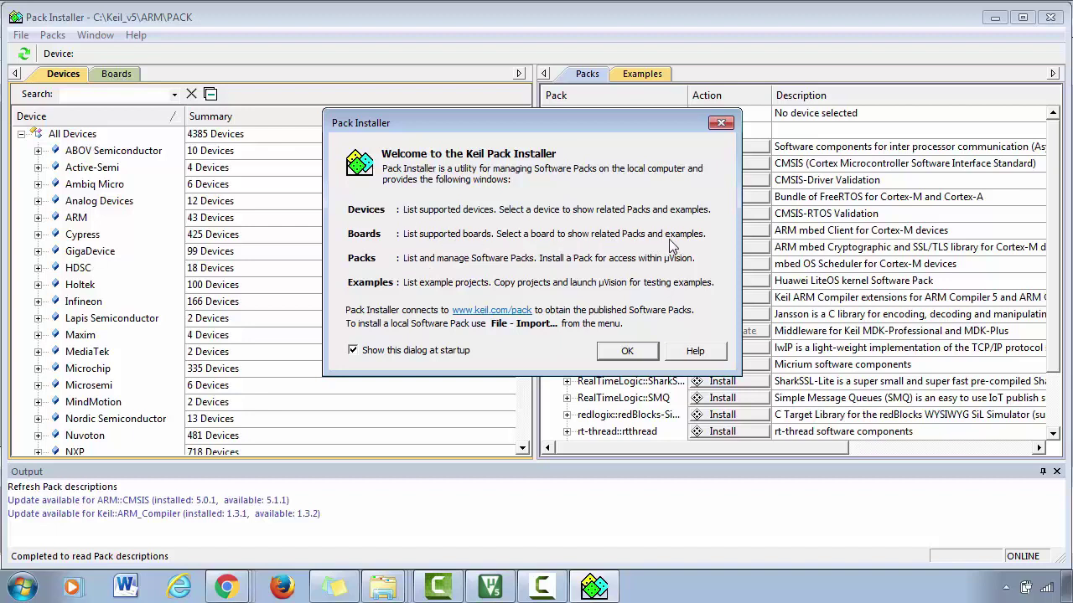
click(648, 357)
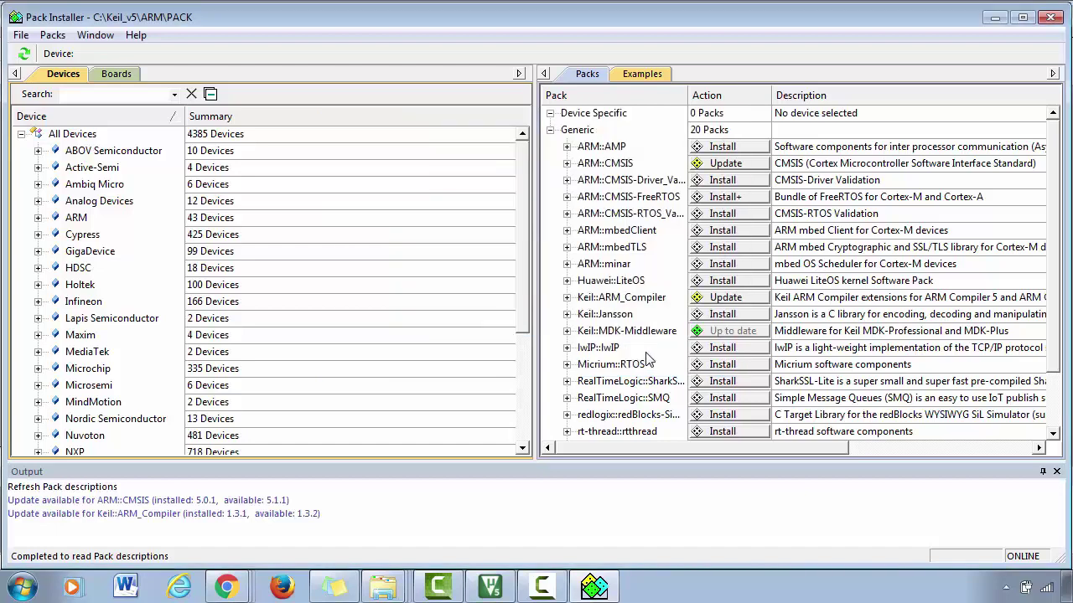
- Look through the list of supported device vendors in the Pack Installer
click(111, 80)
click(67, 77)
scroll(517, 182, down, 2)
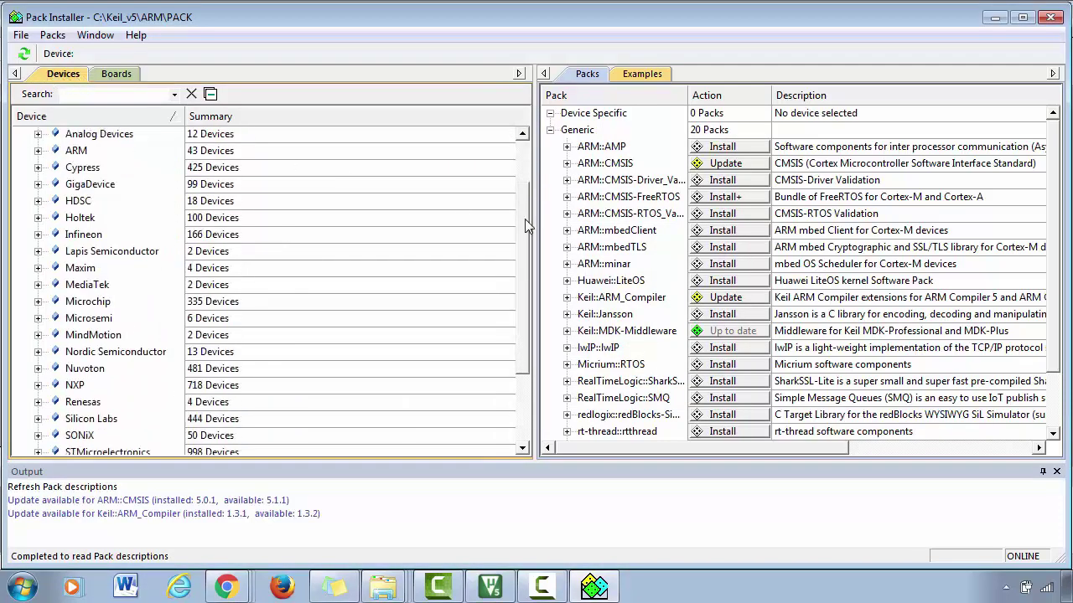
scroll(519, 134, up, 2)
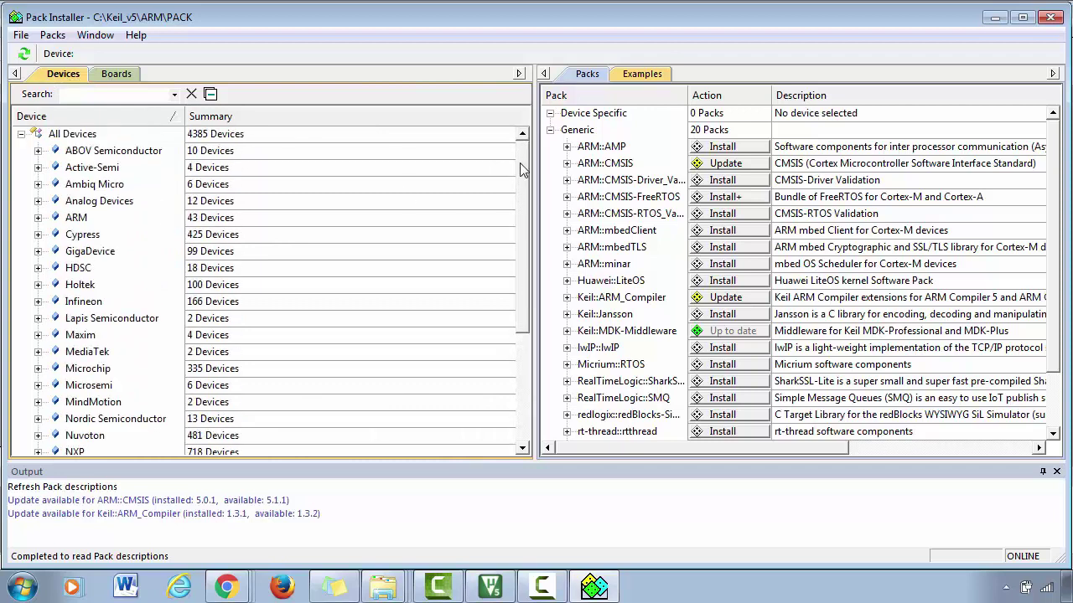
mouse_move(523, 161)
mouse_down()
mouse_move(529, 262)
mouse_move(523, 157)
mouse_up()
- Examine the packs offered for vendors such as ARM, Cypress, MediaTek, NXP, Renesas, STMicroelectronics and Texas Instruments
click(106, 219)
click(108, 235)
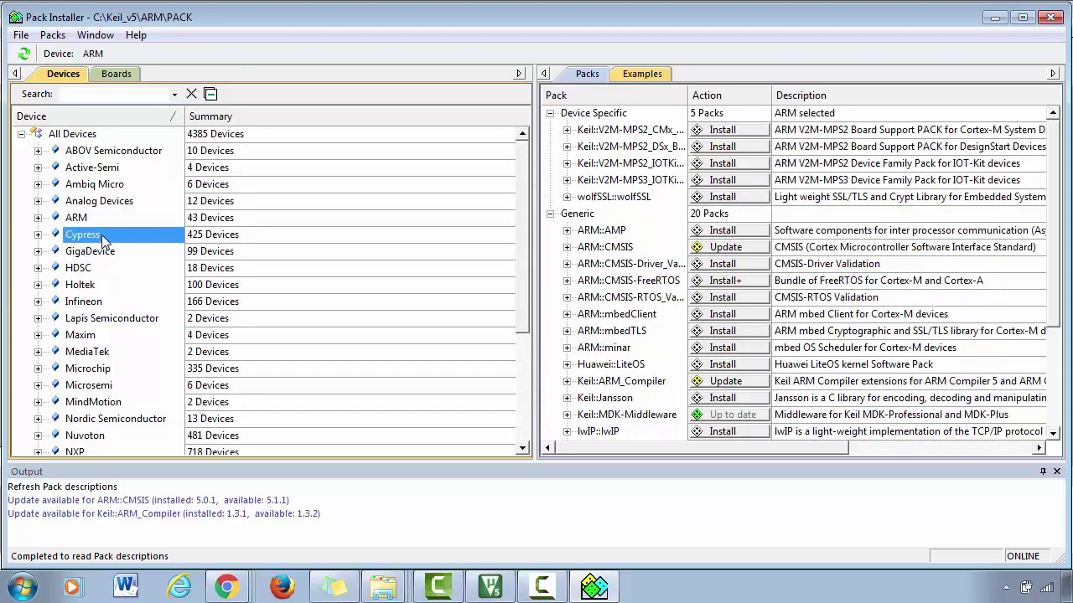
click(104, 356)
scroll(402, 282, down, 2)
click(127, 354)
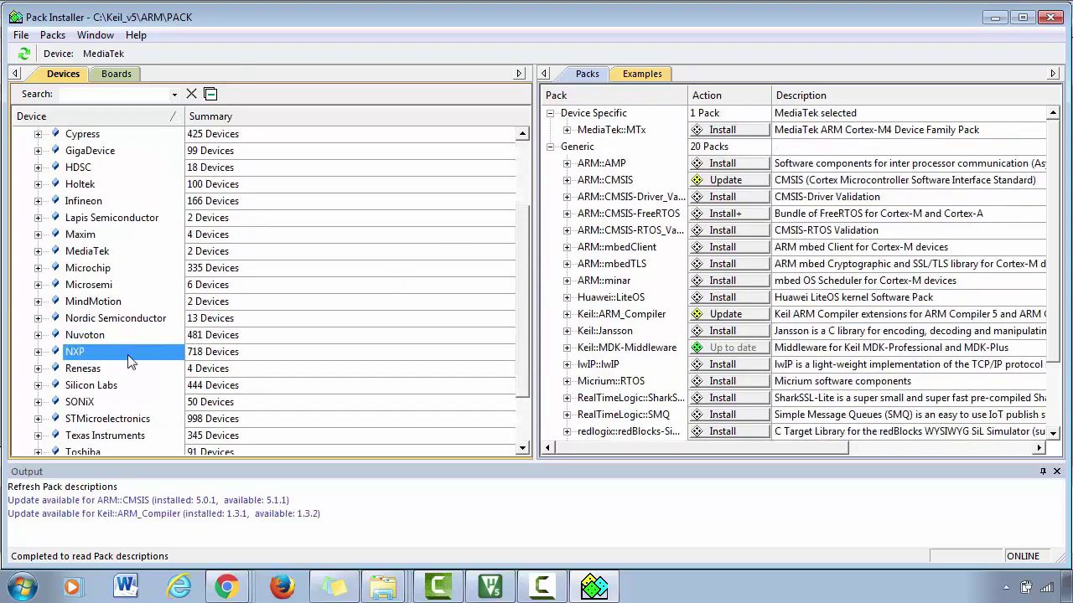
click(105, 372)
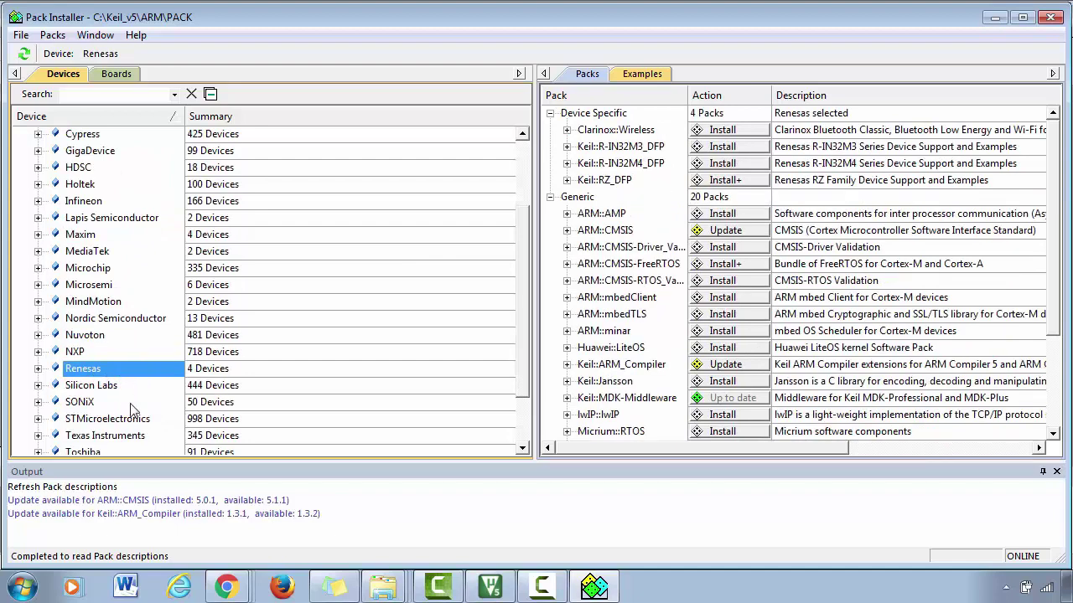
click(126, 418)
click(124, 436)
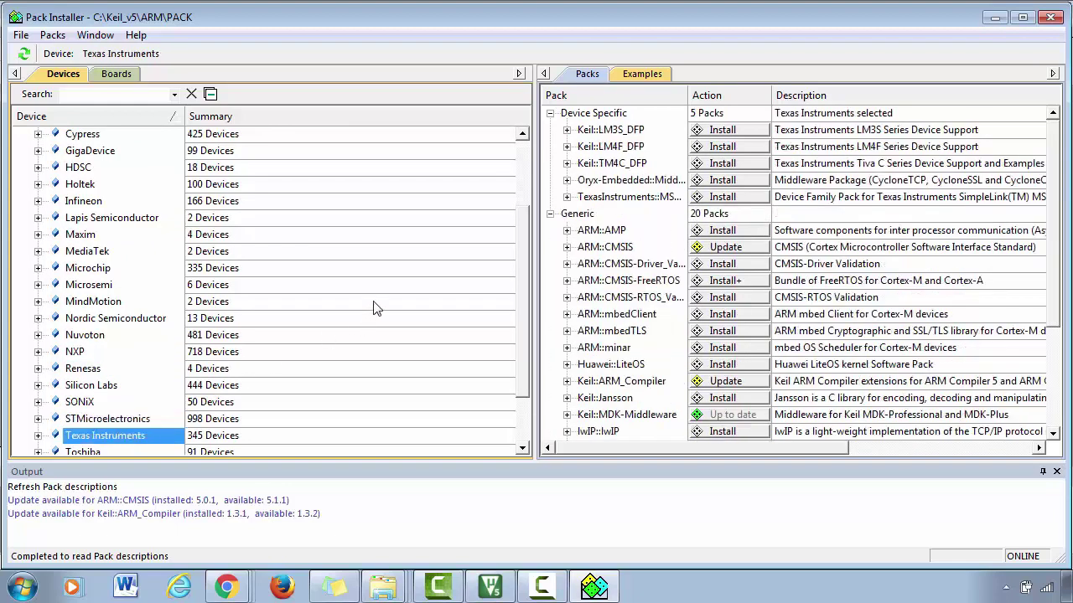
- Show the list of supported boards instead of the devices
scroll(174, 285, up, 2)
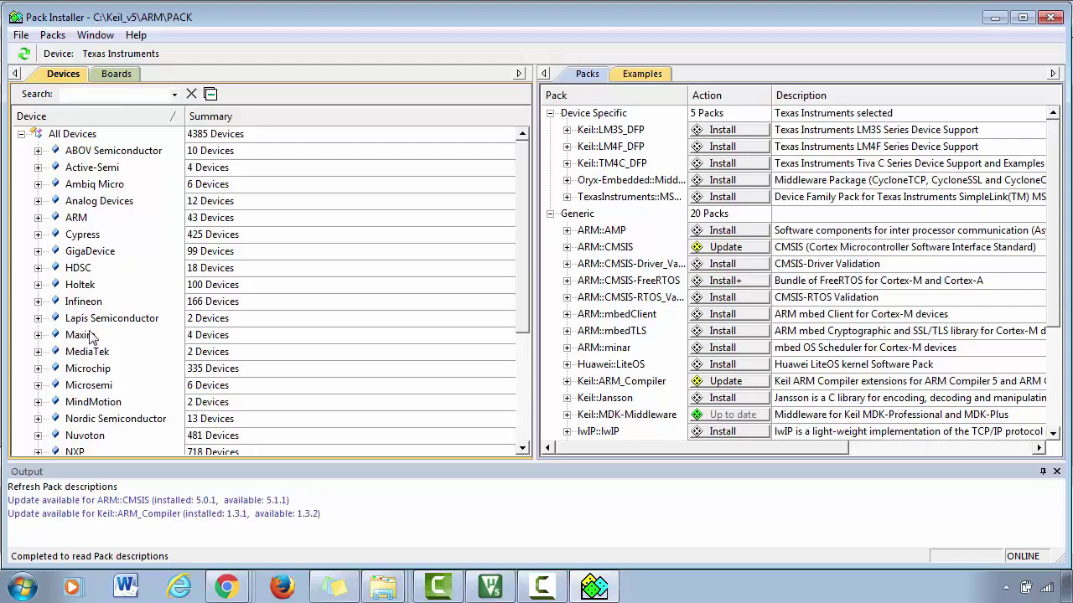
click(116, 73)
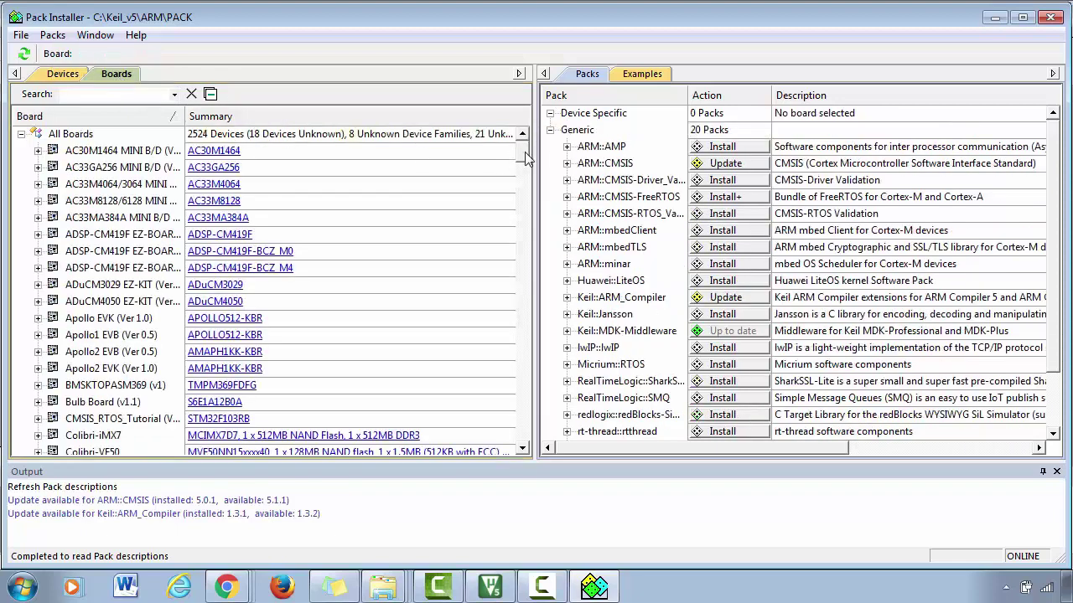
mouse_move(524, 152)
mouse_down()
mouse_move(533, 427)
mouse_move(514, 149)
mouse_up()
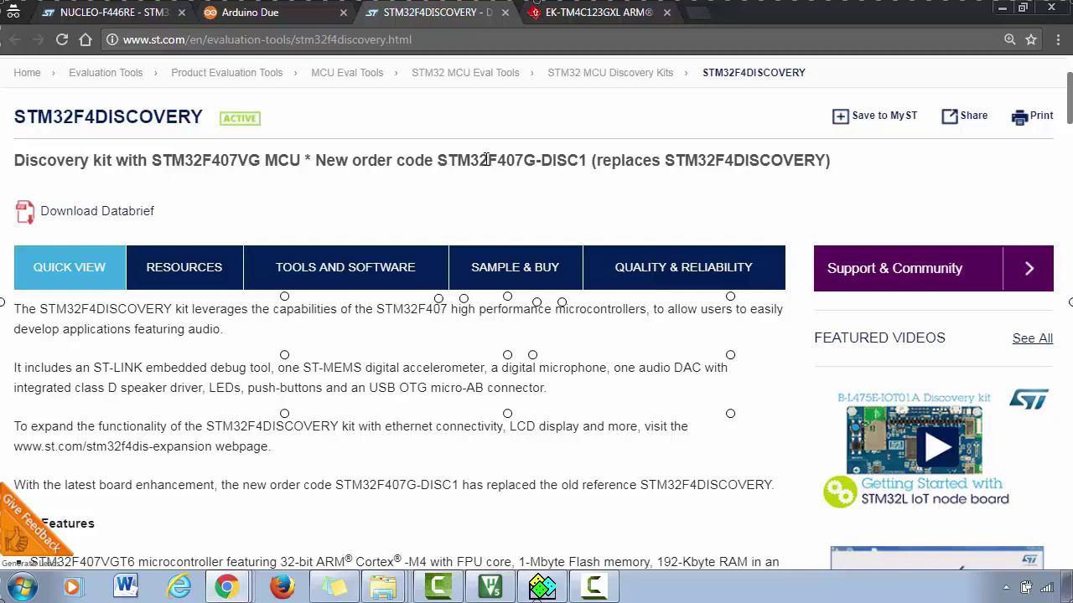
- Examine the STM32F4DISCOVERY product page in Chrome, highlighting the microcontroller name in its heading and viewing the board picture
scroll(117, 275, up, 2)
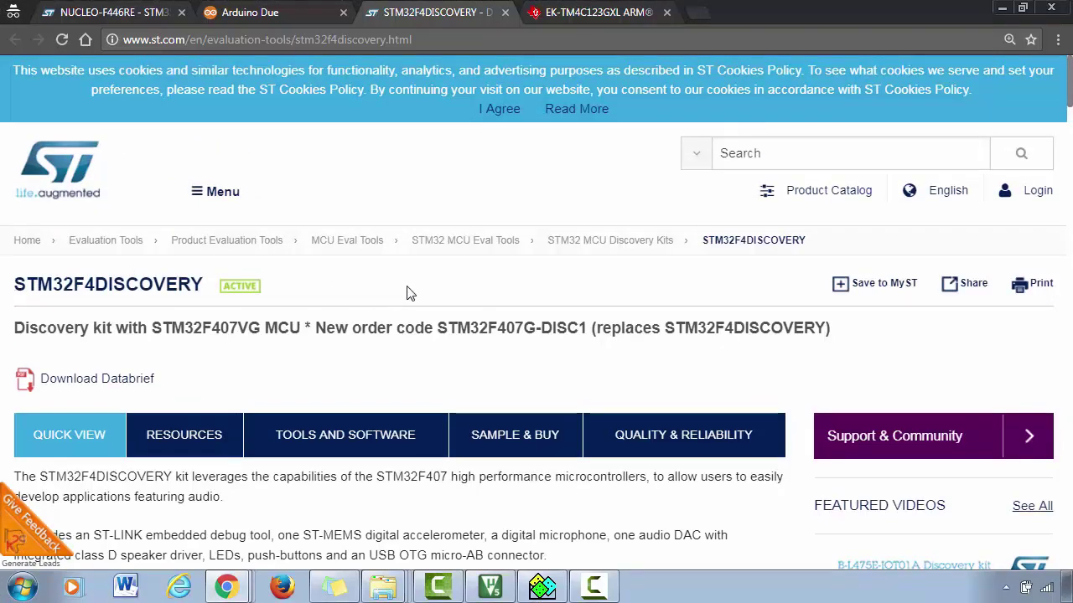
scroll(410, 292, down, 2)
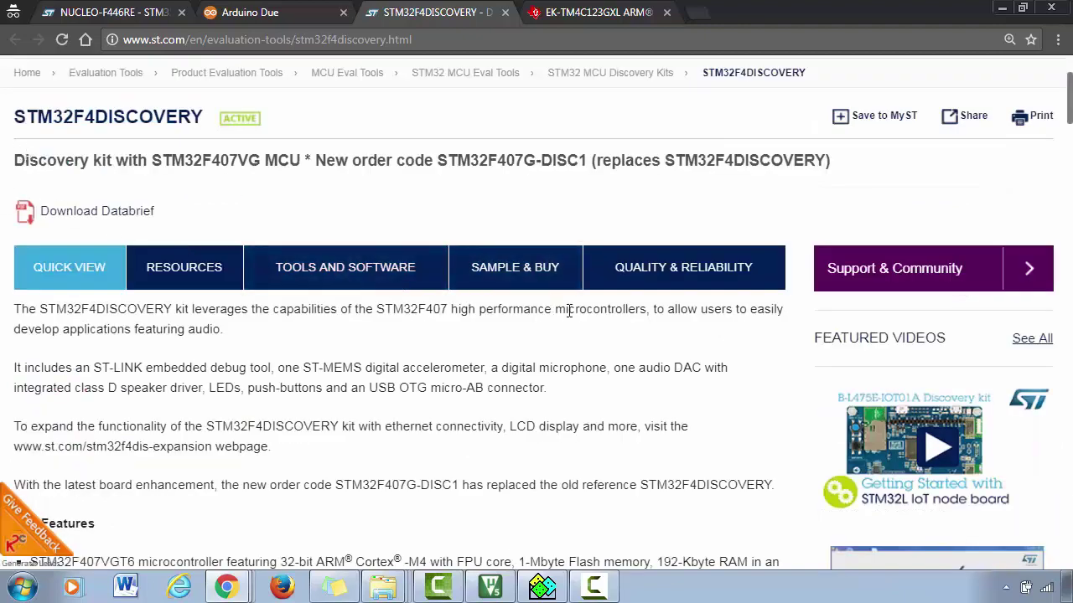
scroll(570, 311, up, 2)
scroll(568, 318, down, 1)
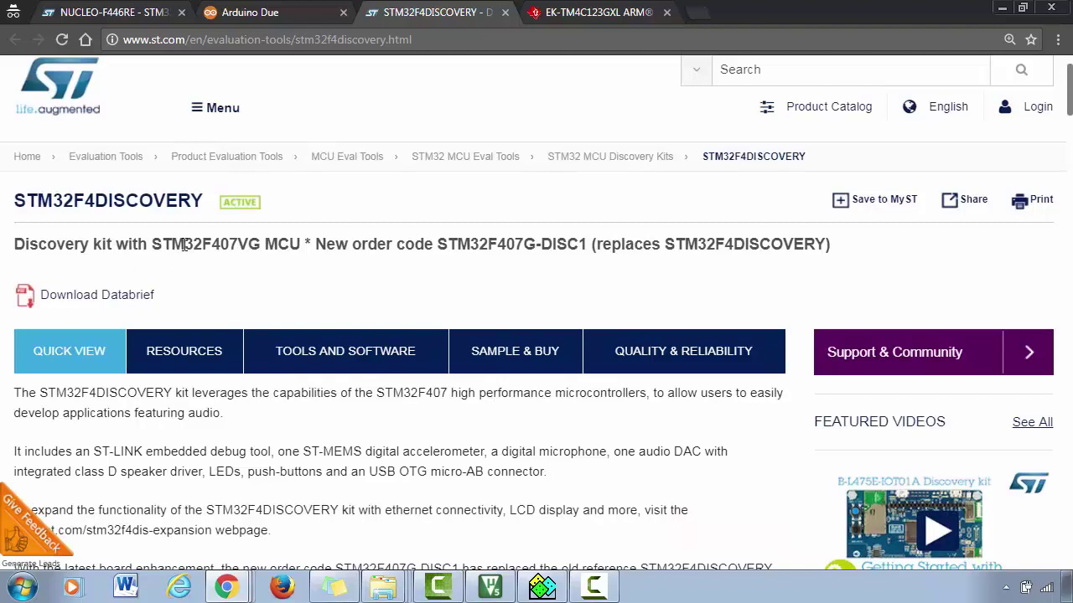
drag(157, 244, 264, 244)
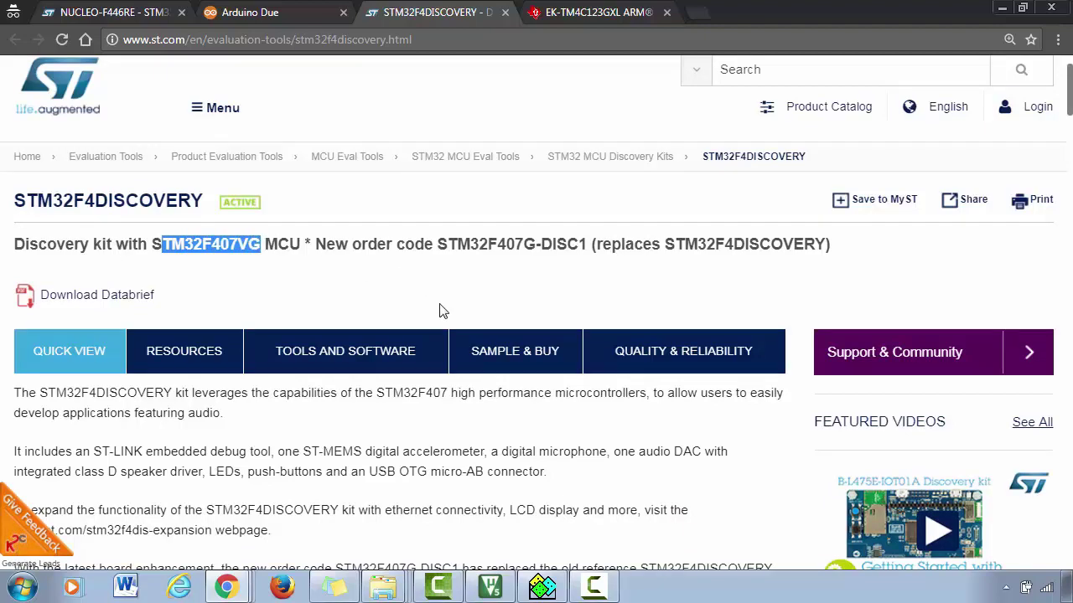
scroll(411, 280, down, 5)
scroll(411, 280, down, 3)
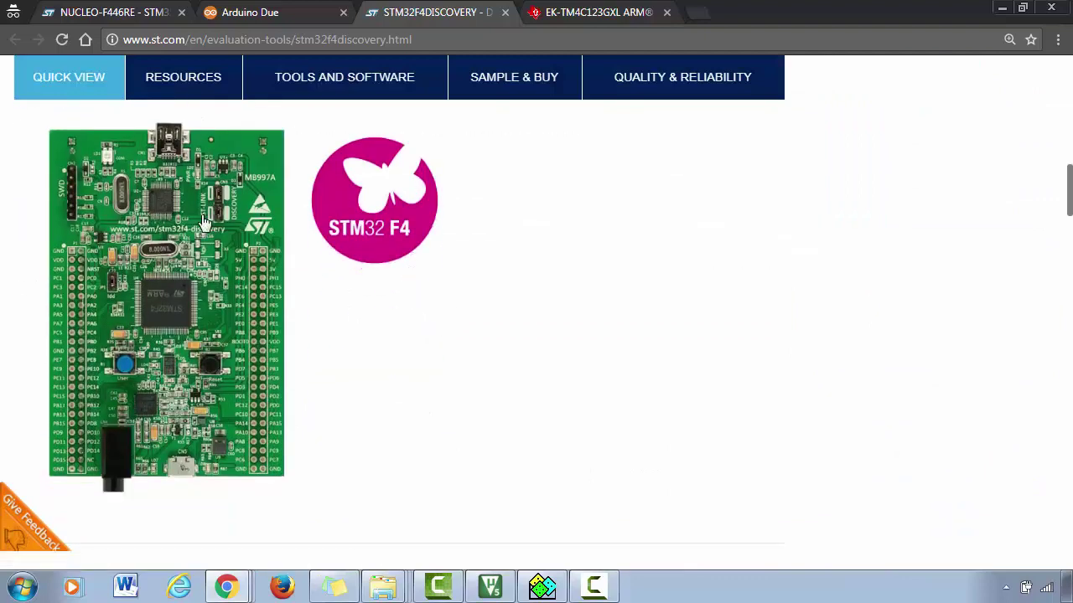
- Switch back to the Pack Installer and select the STM32F4-Discovery board in the board list
key(alt+Tab)
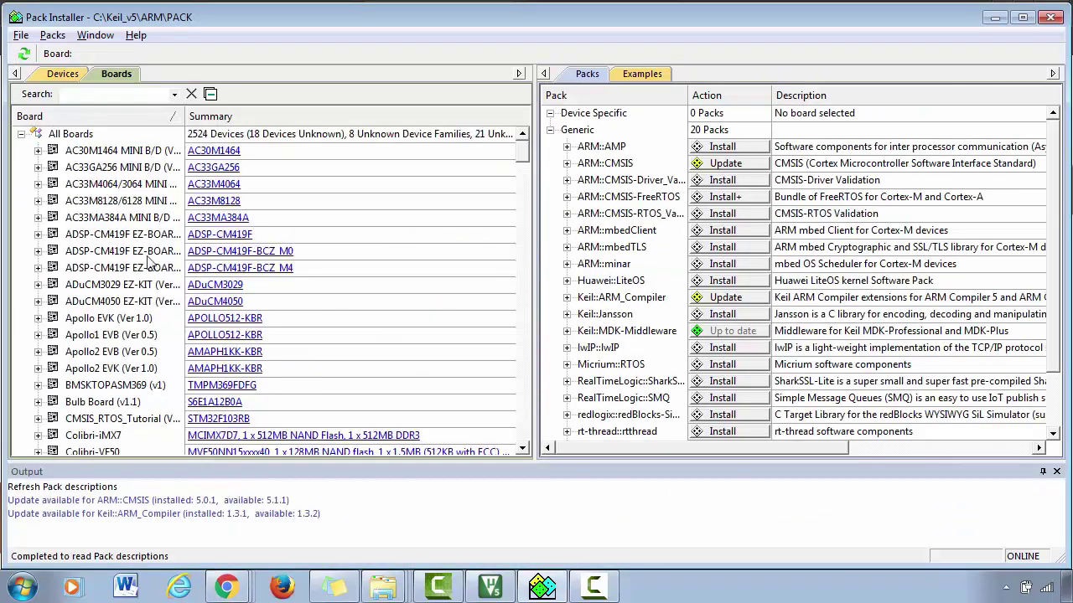
scroll(118, 251, down, 4)
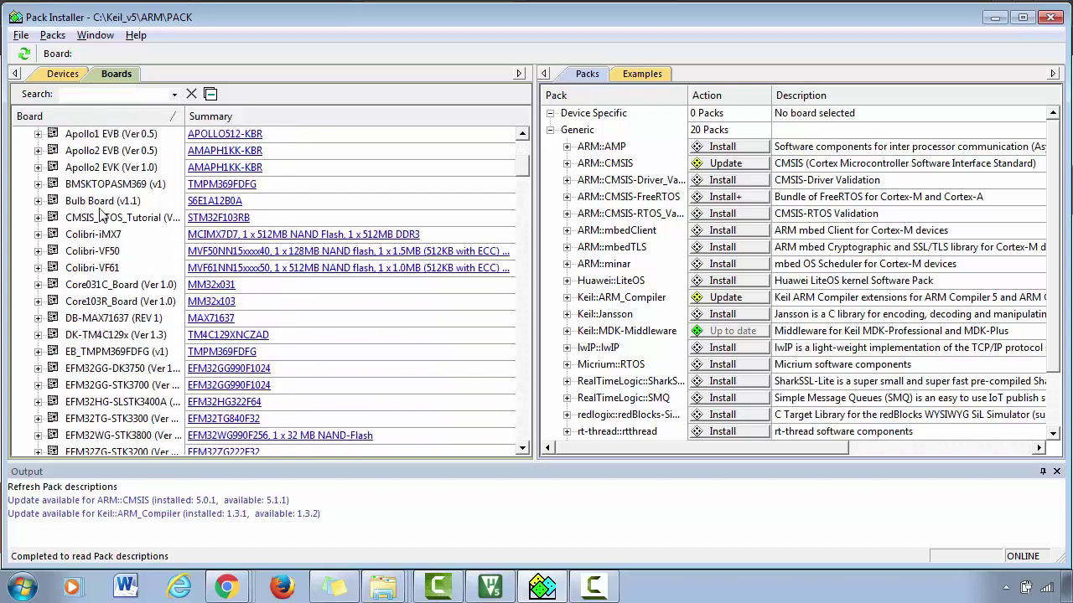
scroll(112, 264, down, 1)
scroll(112, 264, down, 15)
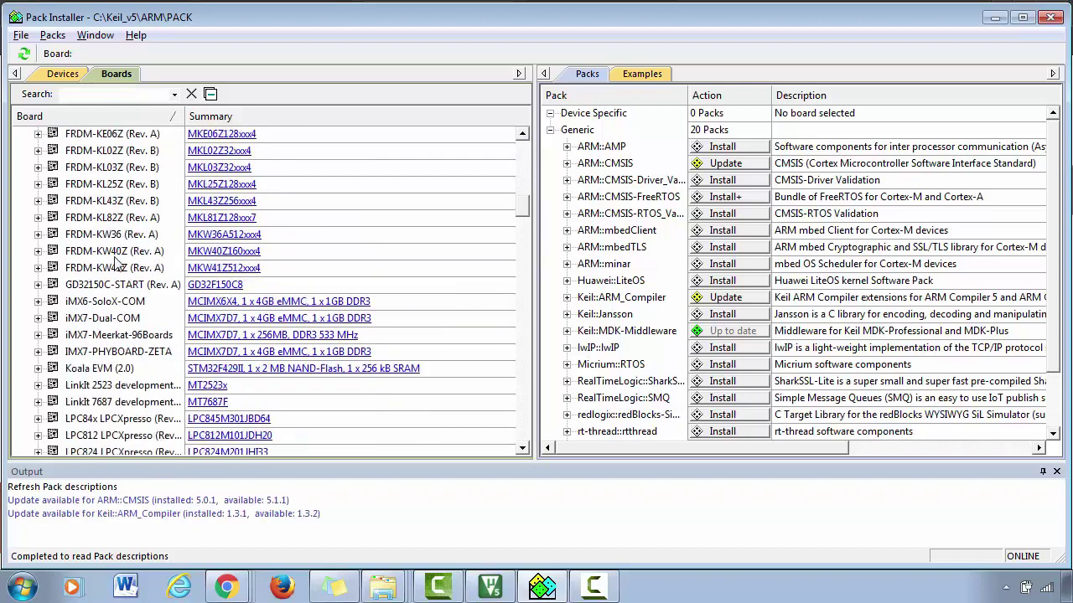
scroll(112, 264, down, 15)
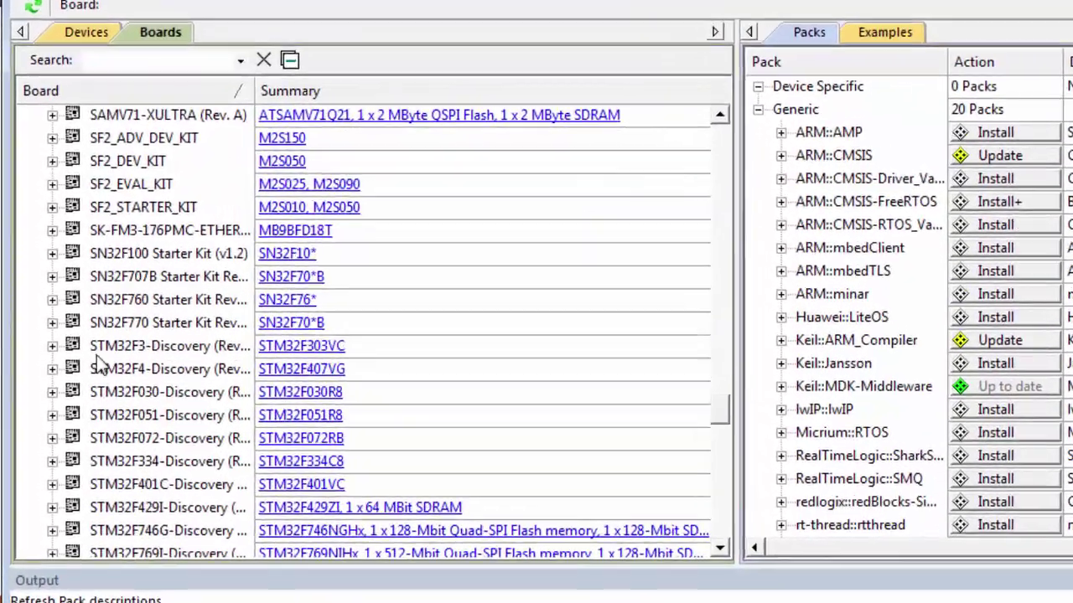
click(113, 345)
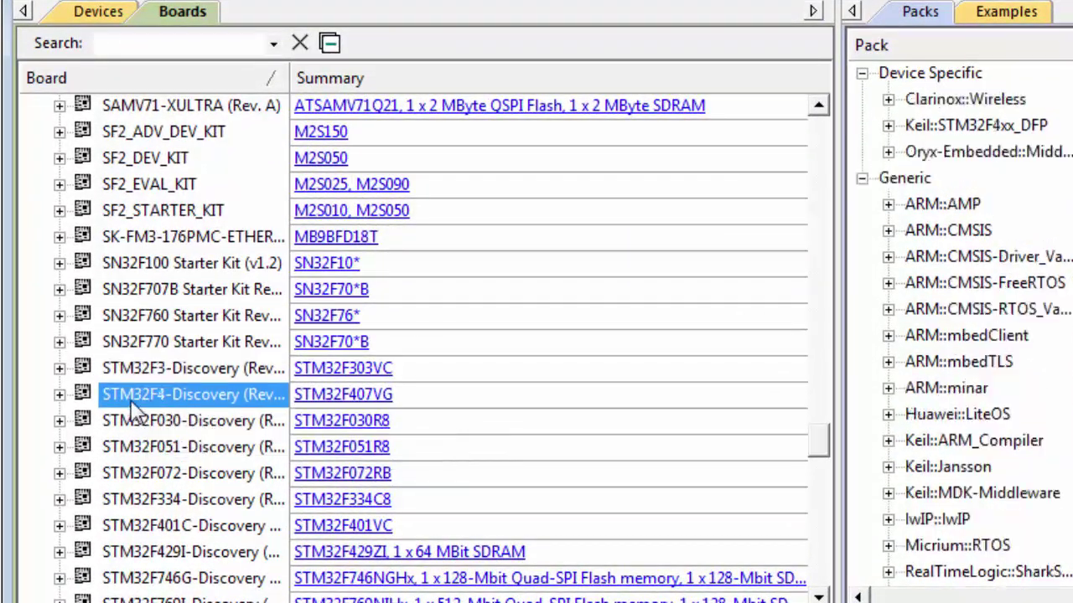
click(132, 399)
- Compare the selected board with the STM32F4DISCOVERY page in Chrome, checking its microcontroller name and key features
key(alt+Tab)
key(alt+Tab)
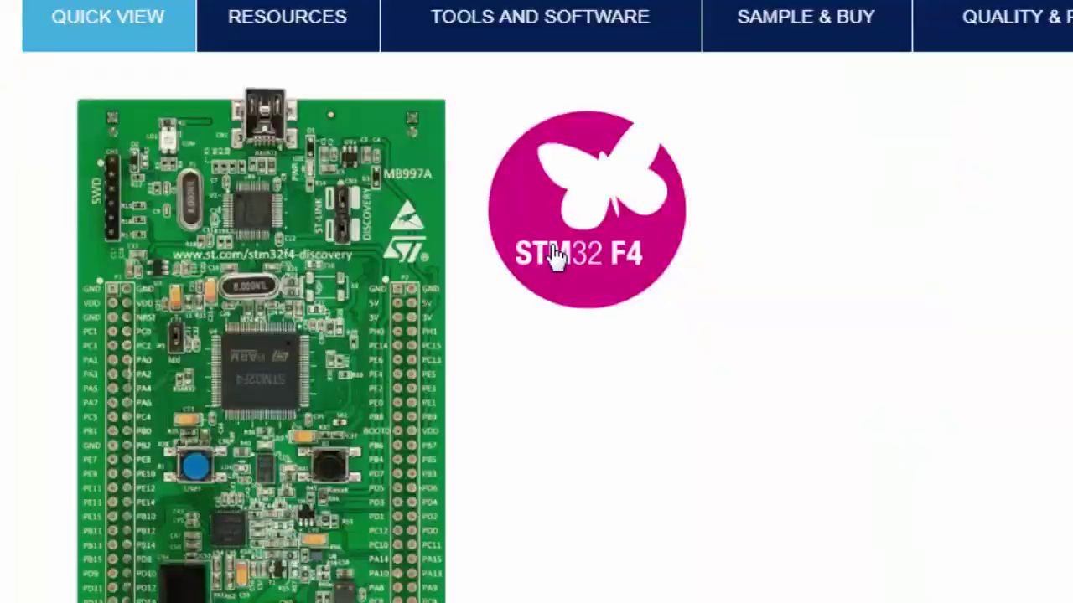
scroll(557, 256, up, 5)
scroll(618, 295, up, 6)
click(331, 402)
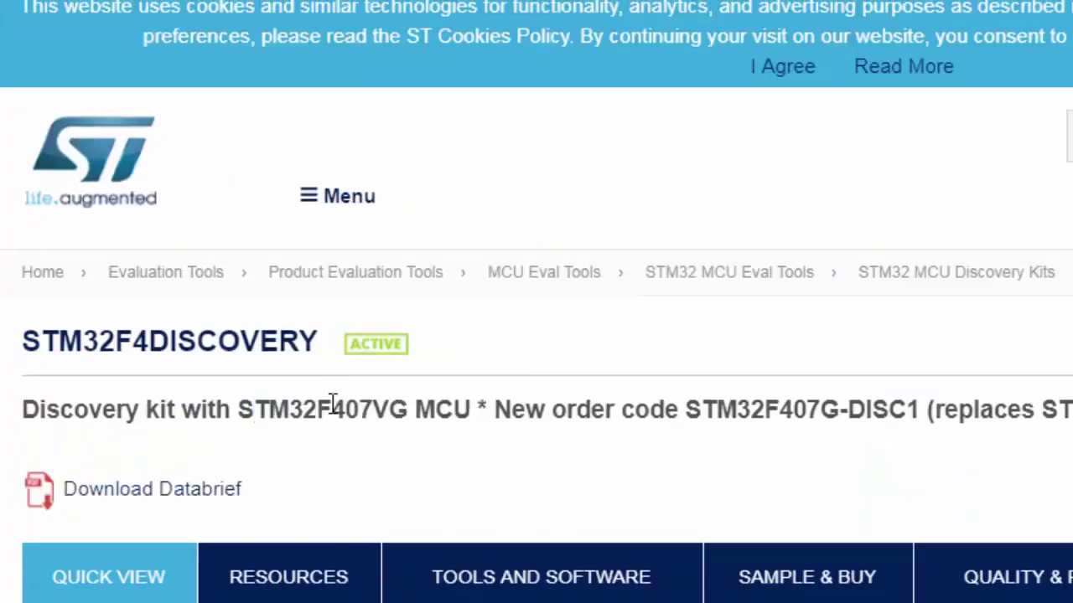
drag(237, 403, 408, 407)
scroll(438, 383, down, 10)
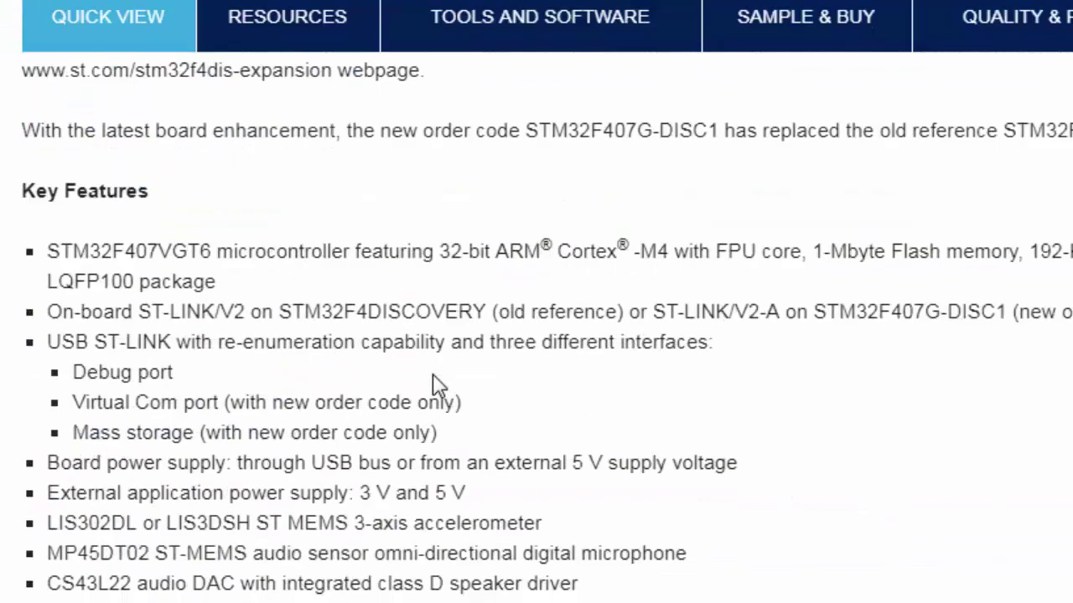
scroll(438, 387, down, 3)
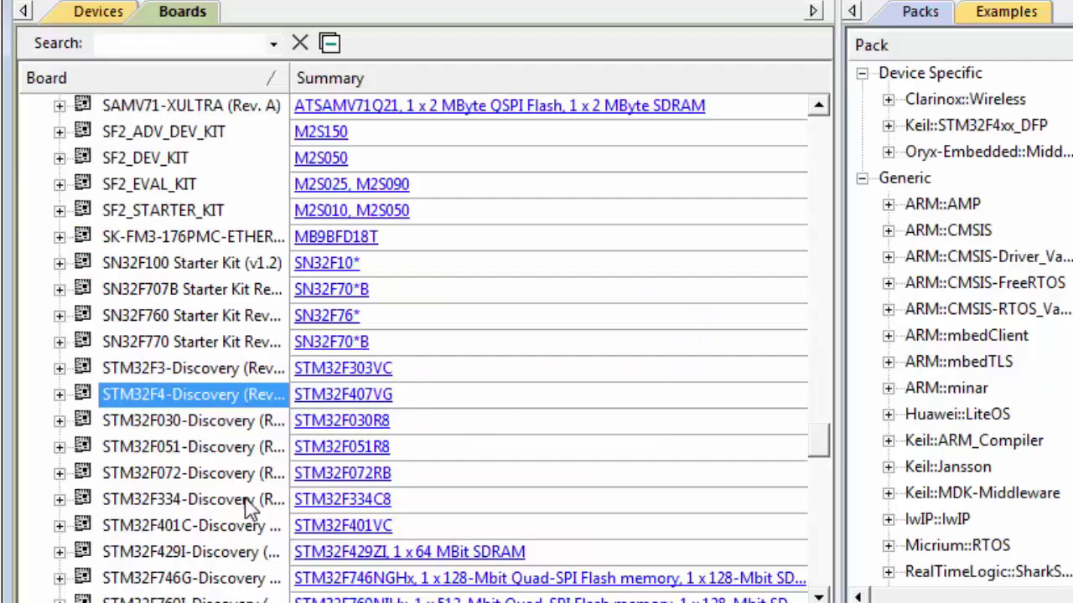
- Select the STM32F4-Discovery board again in the Pack Installer and check its device-specific packs
double_click(184, 394)
double_click(185, 393)
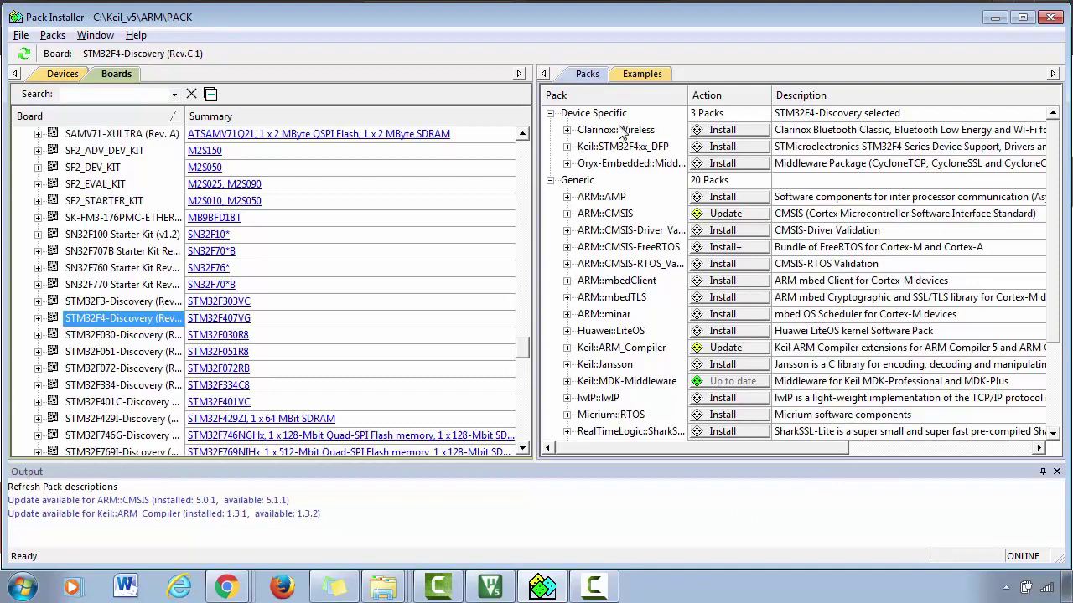
click(593, 114)
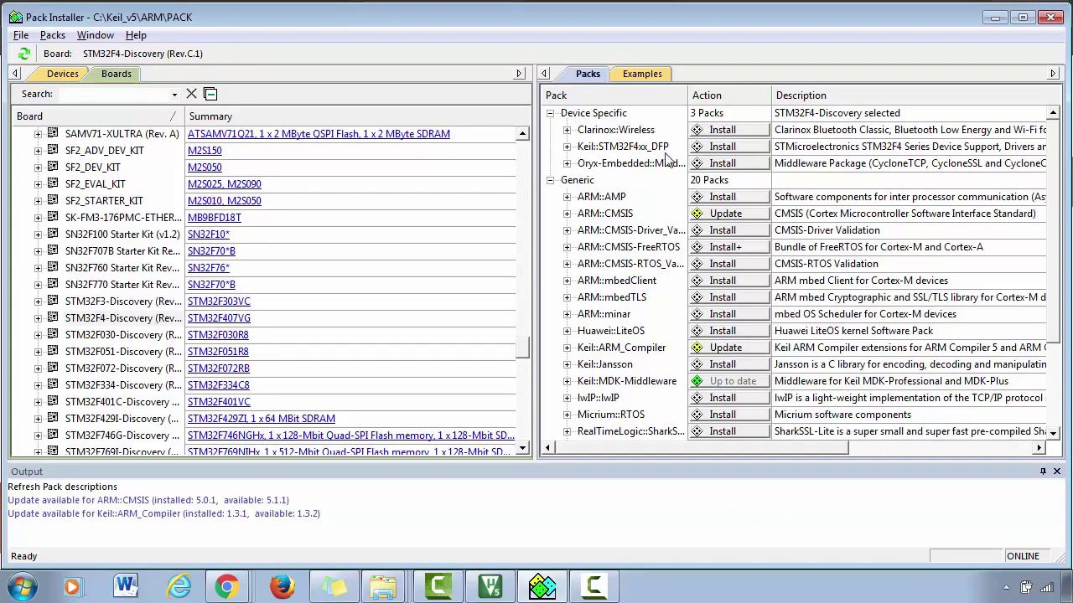
click(127, 319)
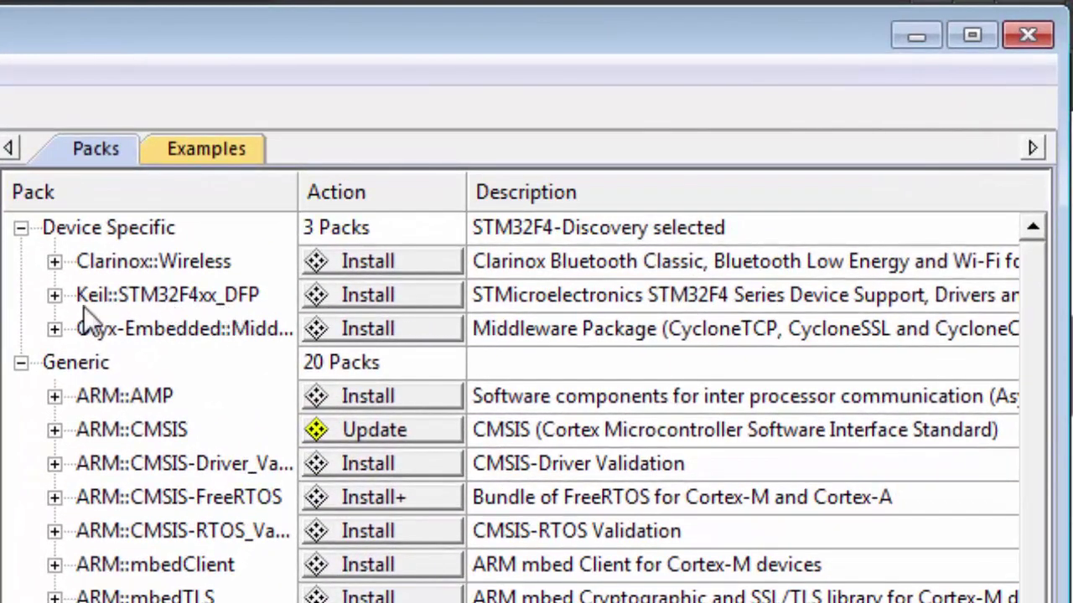
- Expand the Keil::STM32F4xx_DFP pack and examine its release notes, version 2.11.0 and the previous versions
click(174, 299)
click(176, 299)
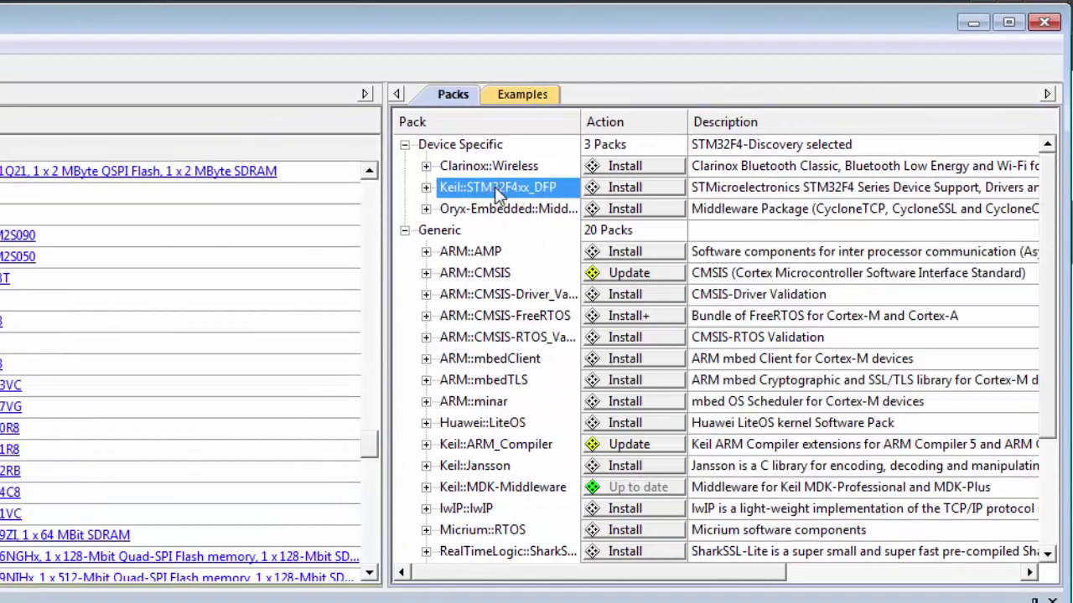
mouse_move(494, 190)
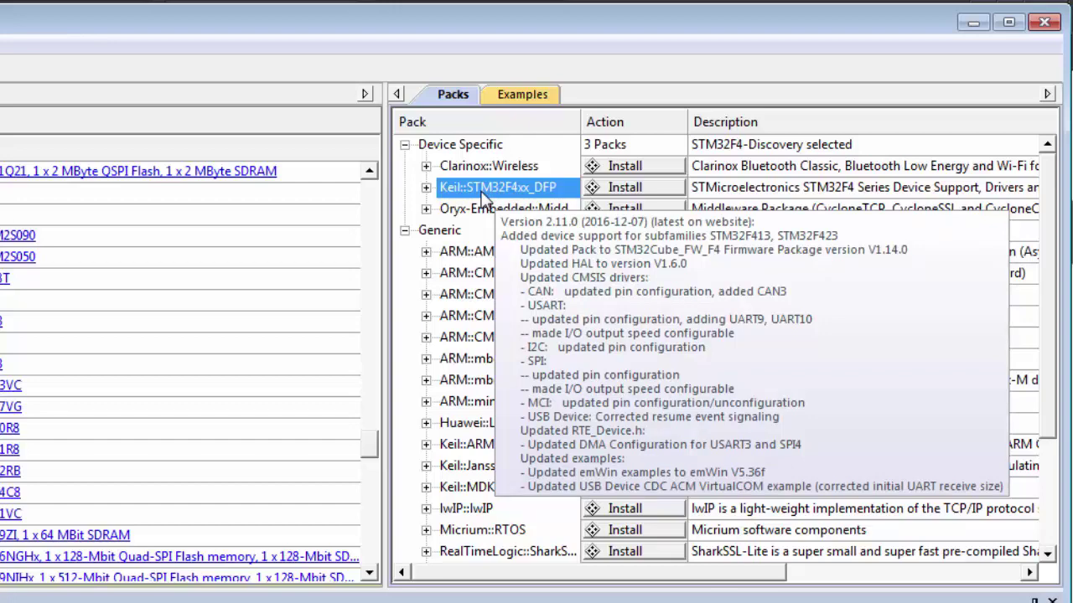
click(426, 188)
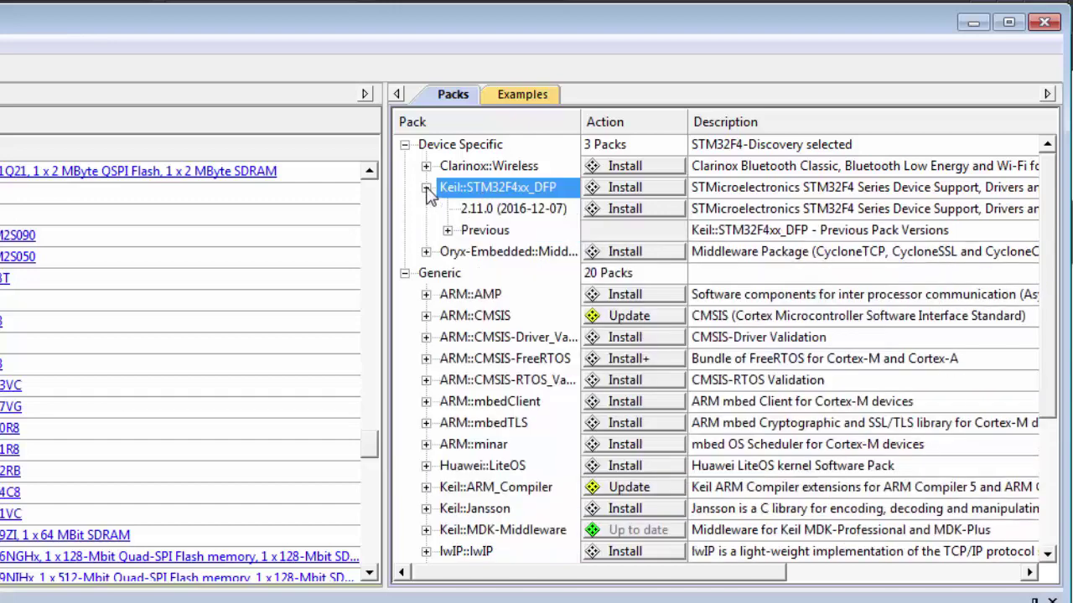
click(474, 210)
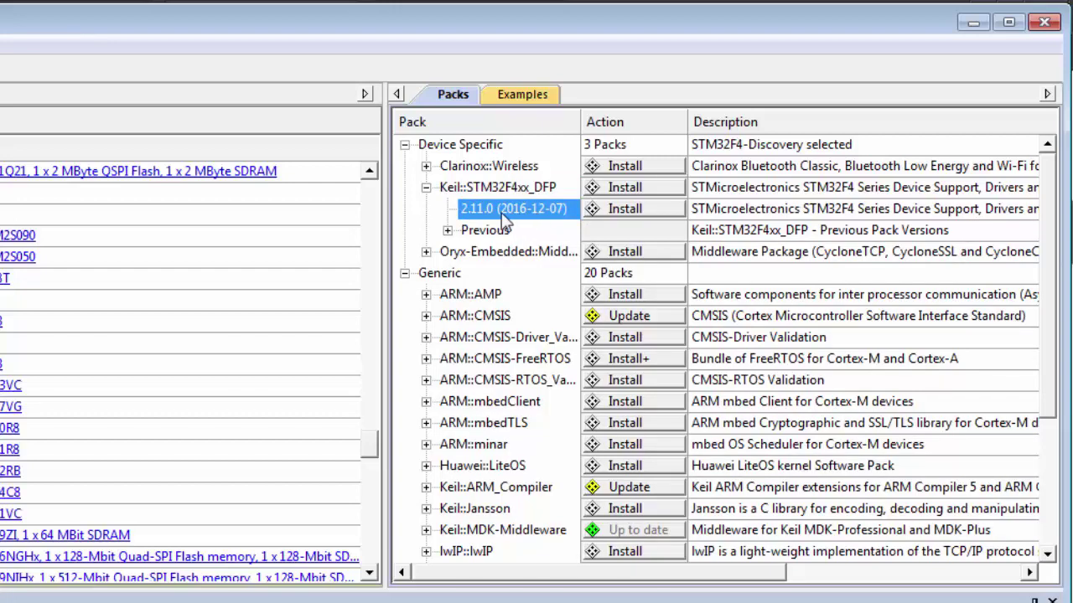
click(454, 233)
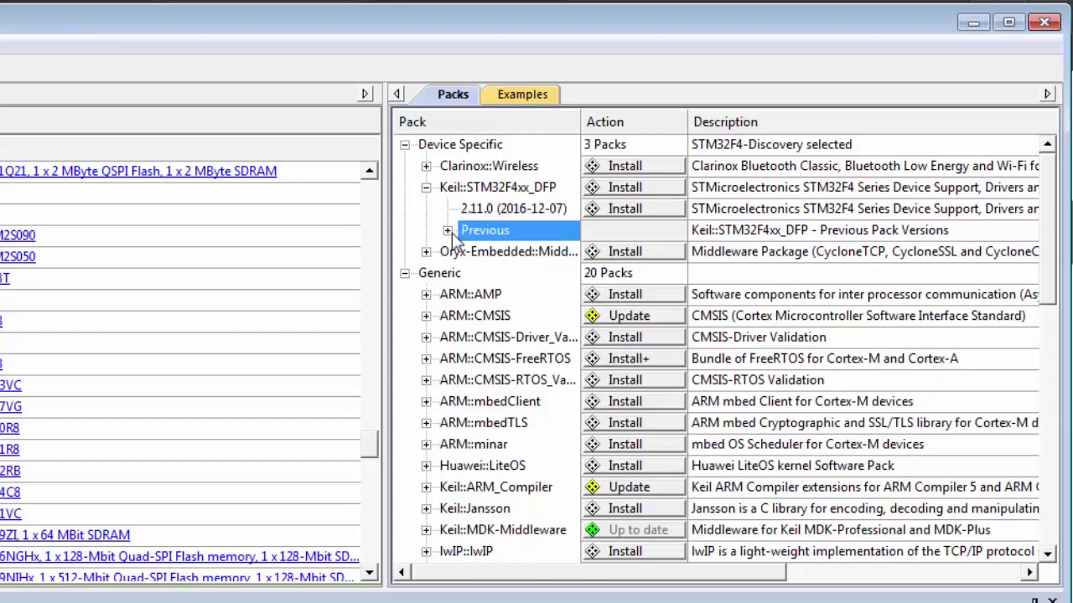
click(448, 231)
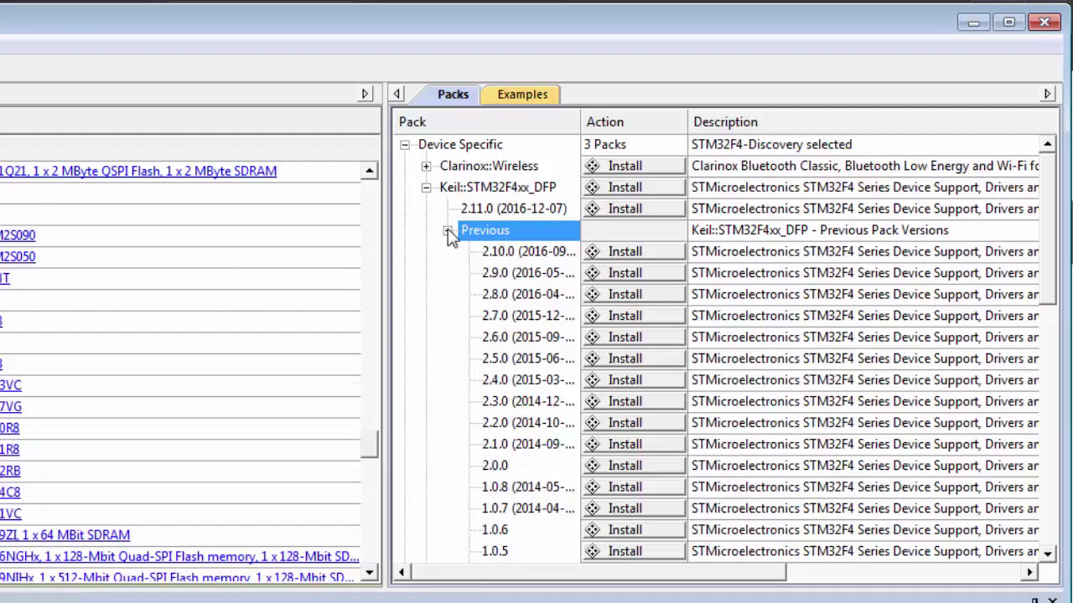
- Collapse the previous versions and the Keil::STM32F4xx_DFP entry, and install the Keil::STM32F4xx_DFP pack for the STM32F4-Discovery board
click(447, 231)
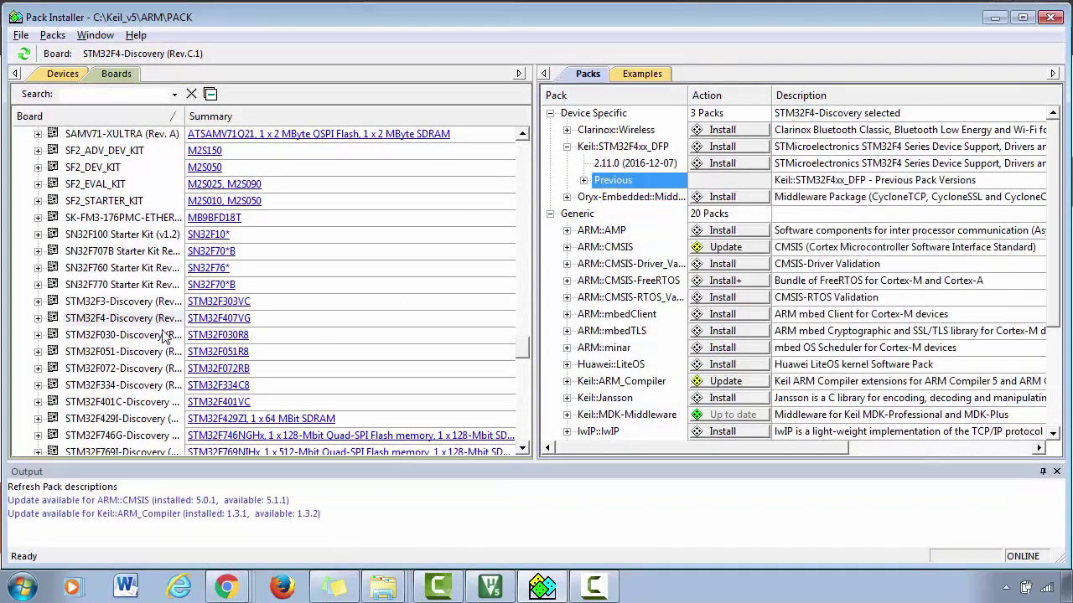
click(136, 325)
click(632, 164)
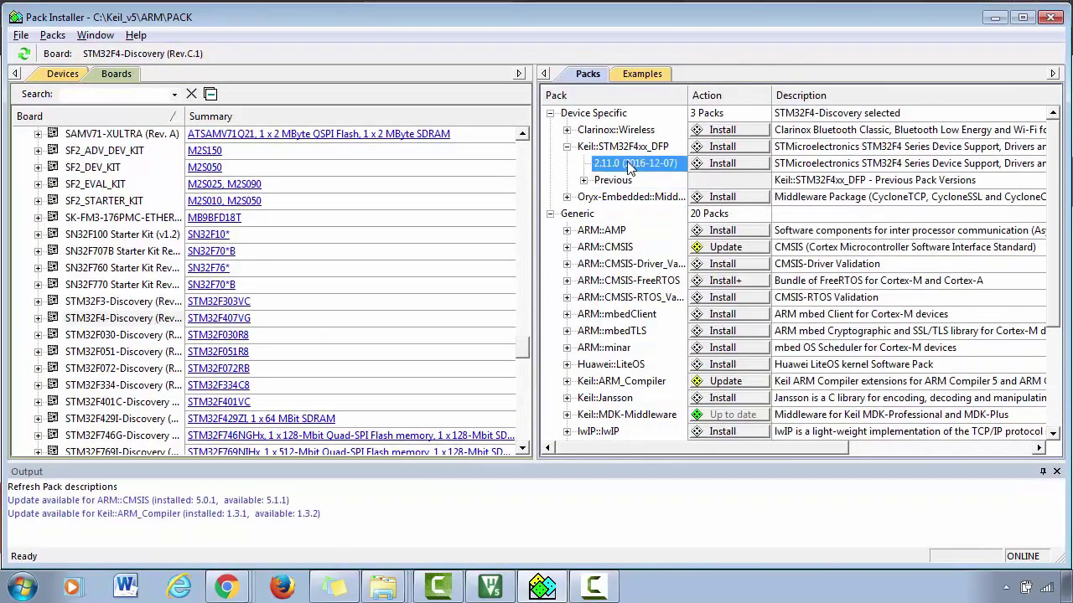
click(634, 151)
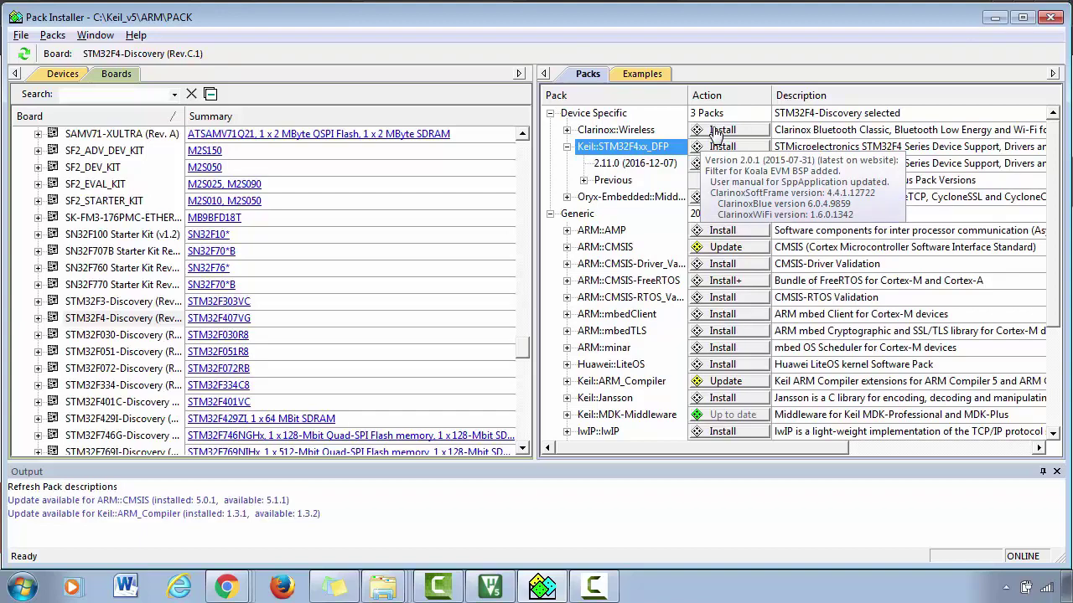
click(567, 146)
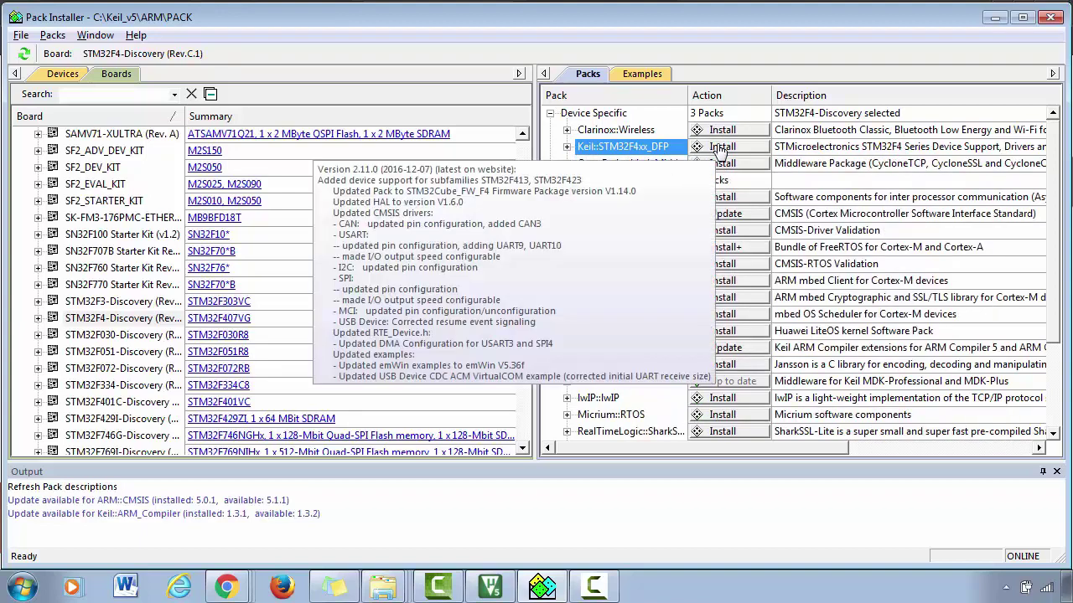
click(719, 147)
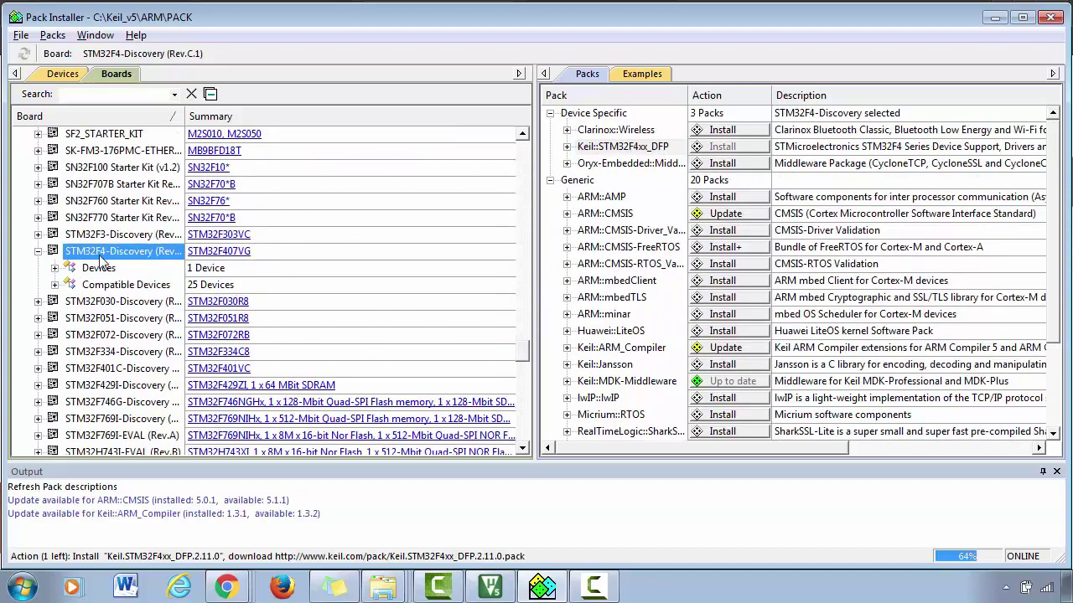
- Examine the STM32F4-Discovery board's compatible device families STM32F405, STM32F407, STM32F415 and STM32F417, and collapse the board's entry
click(55, 285)
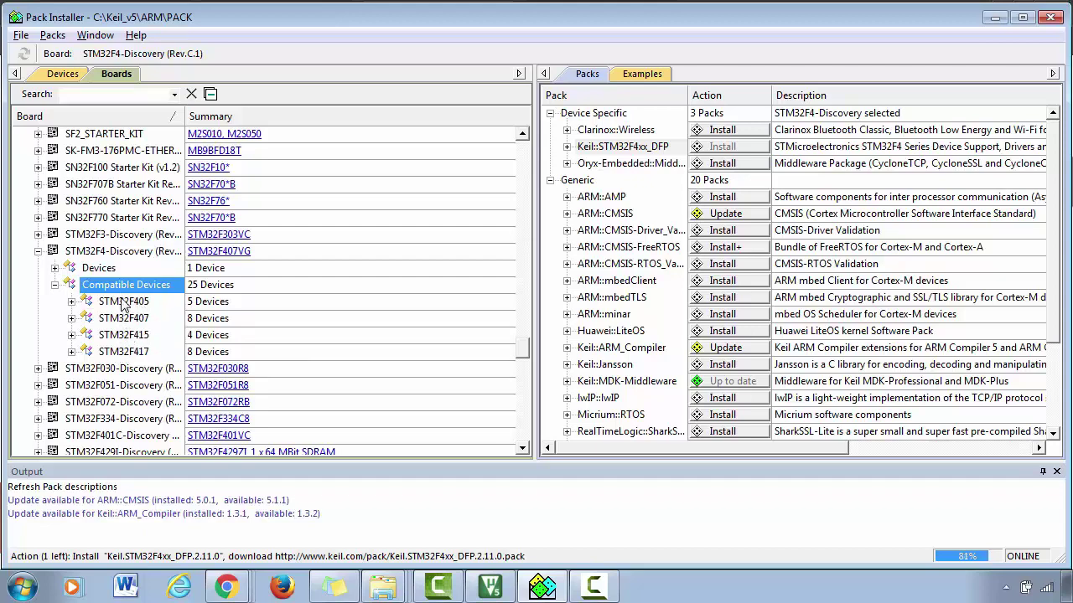
click(114, 254)
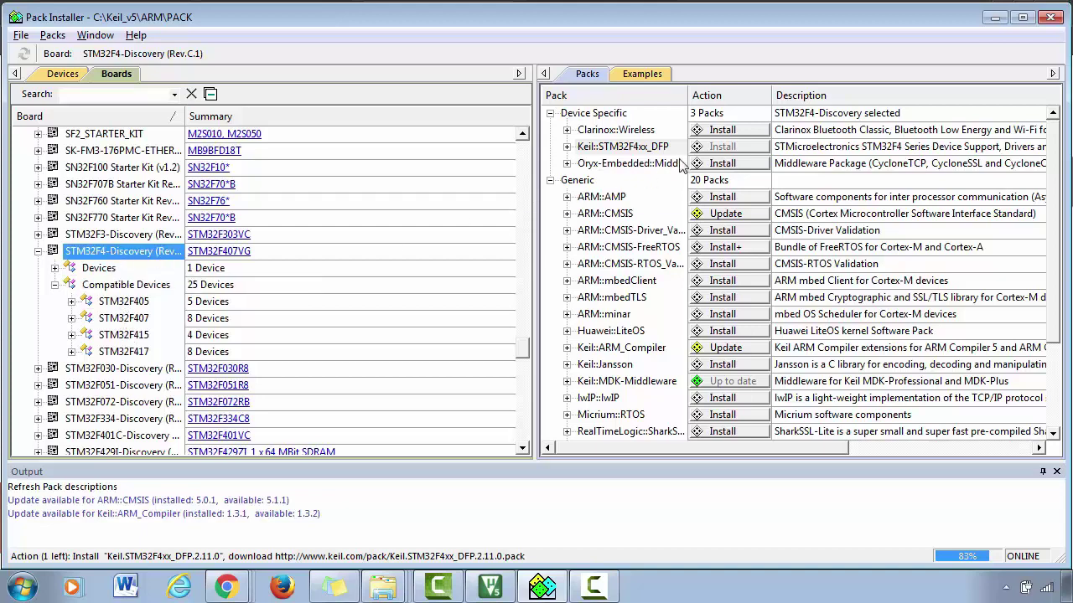
click(130, 304)
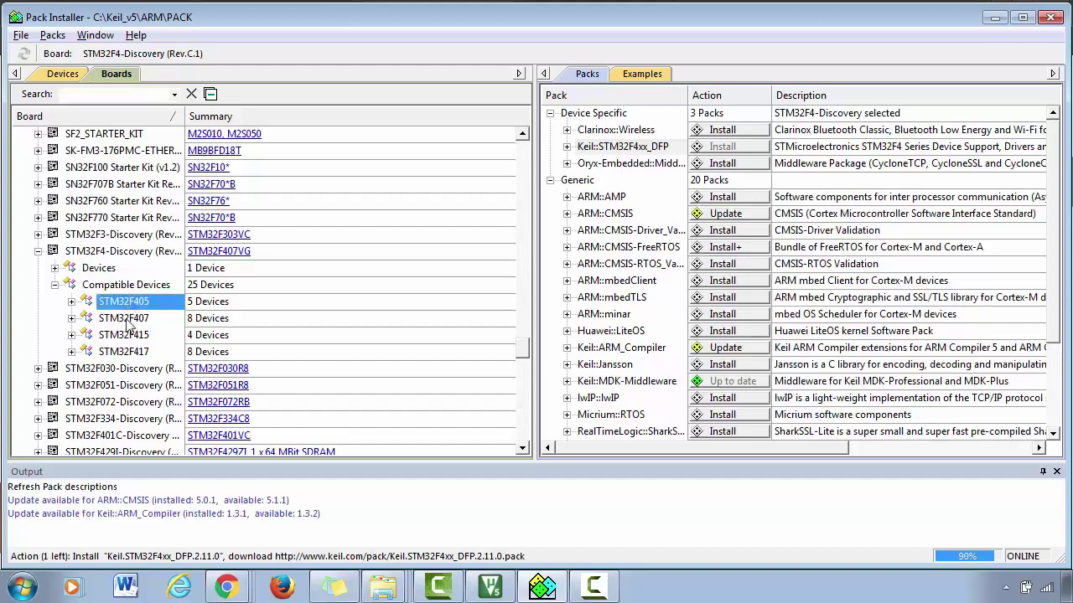
click(130, 320)
click(130, 336)
click(130, 352)
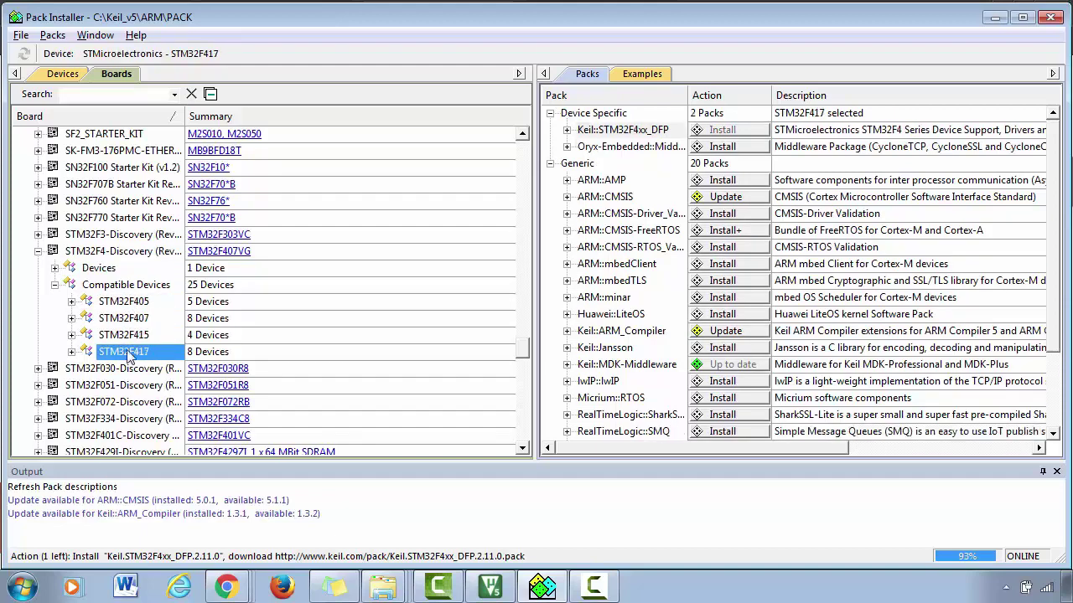
click(126, 304)
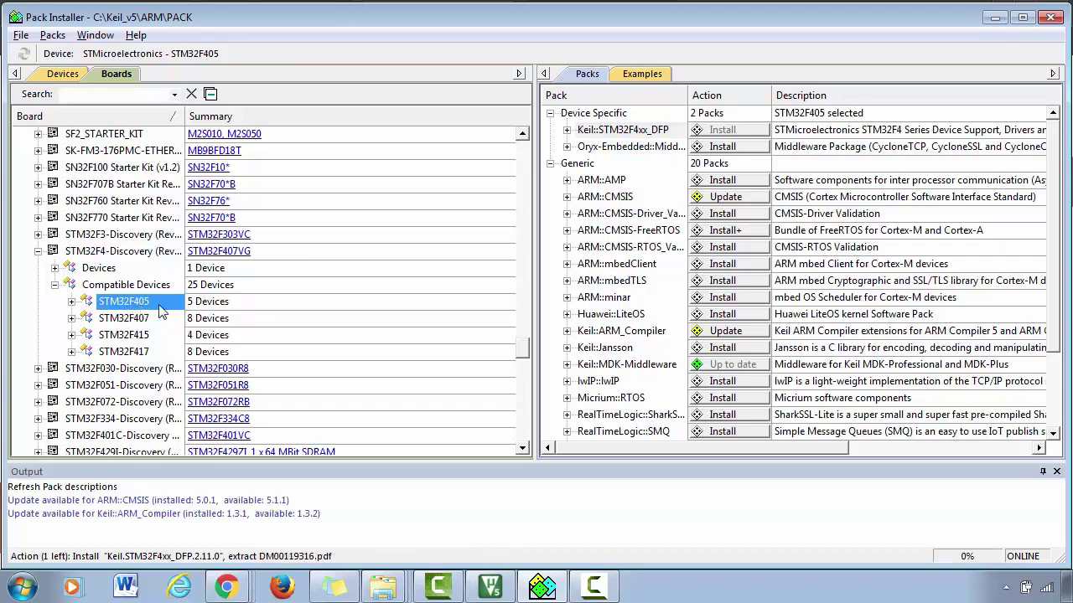
click(130, 253)
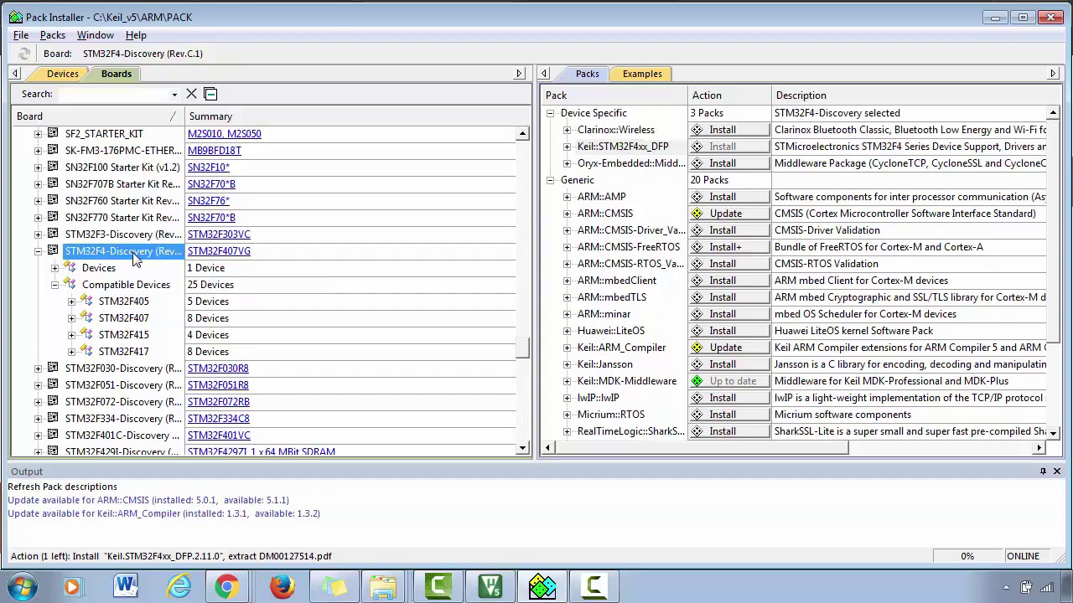
click(37, 252)
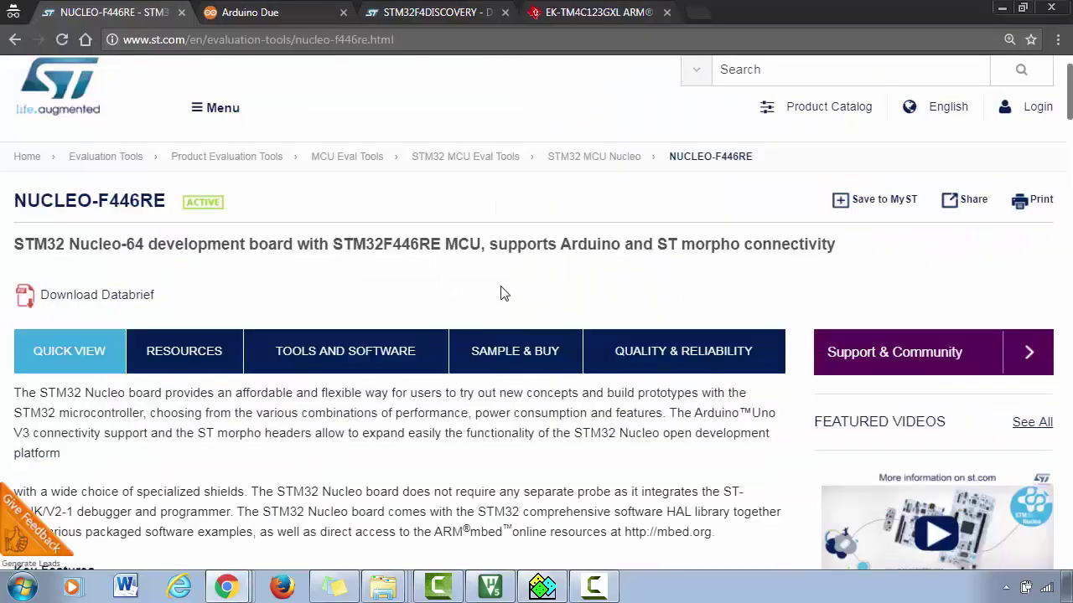
- Examine the NUCLEO-F446RE page in Chrome for the board name, its microcontroller, key features and board image
drag(15, 201, 168, 194)
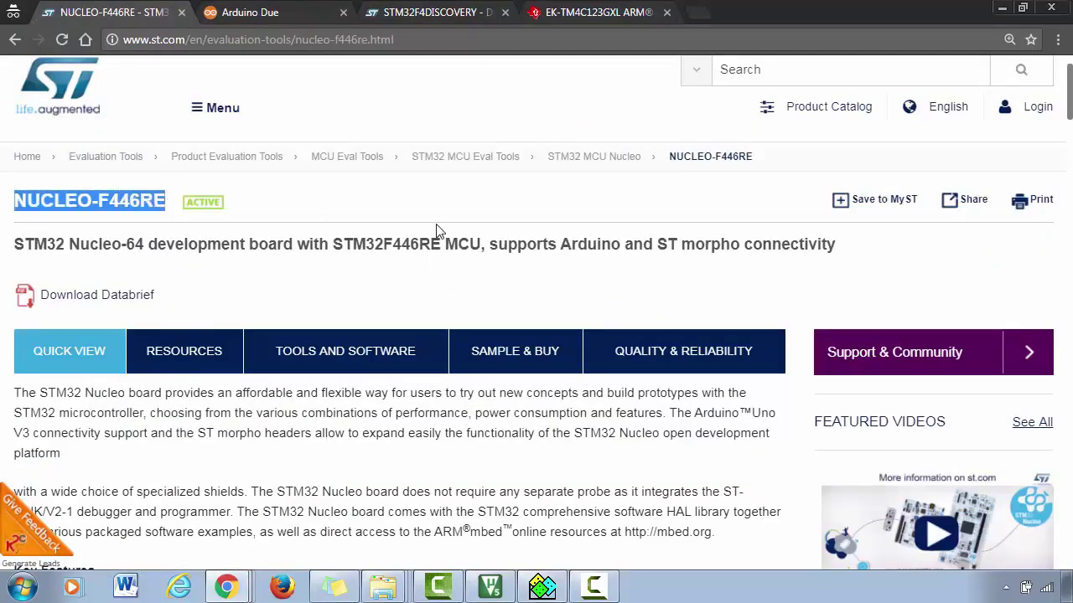
scroll(436, 231, down, 10)
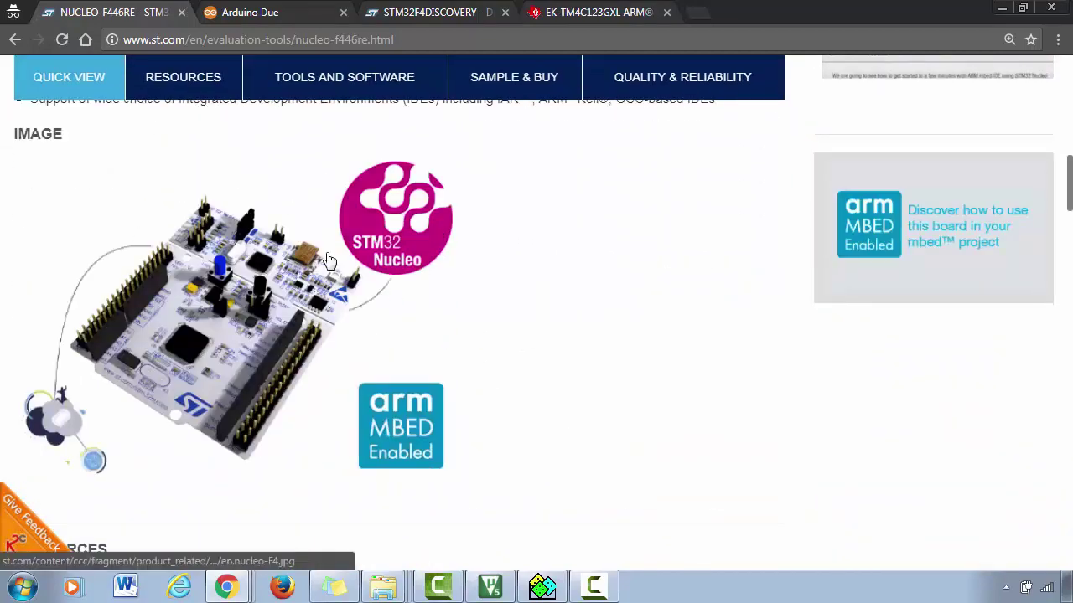
scroll(339, 319, up, 10)
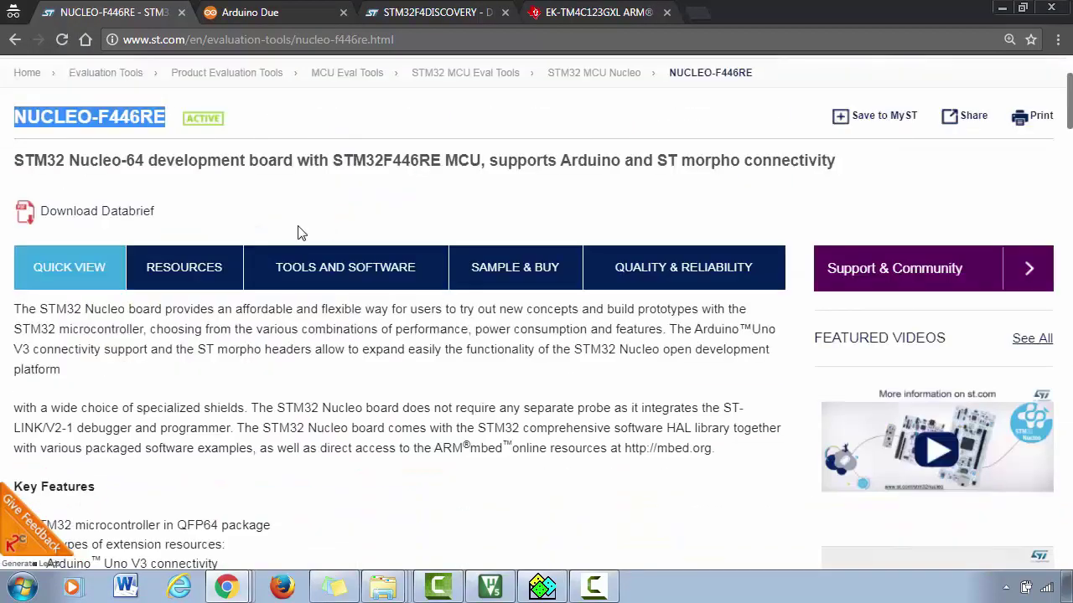
scroll(285, 239, up, 2)
scroll(304, 300, down, 2)
scroll(302, 300, up, 2)
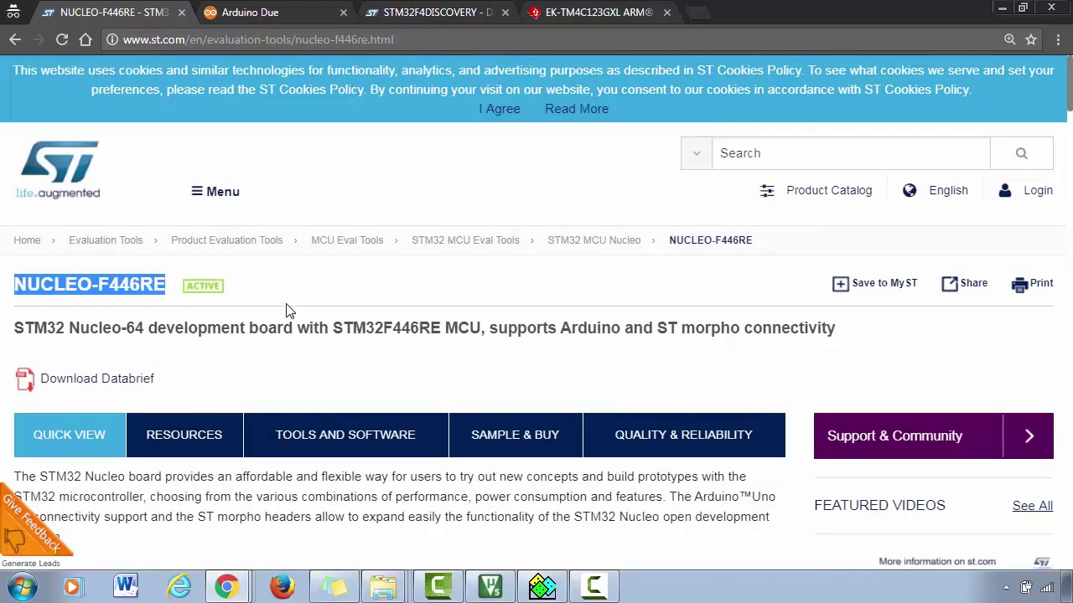
double_click(388, 327)
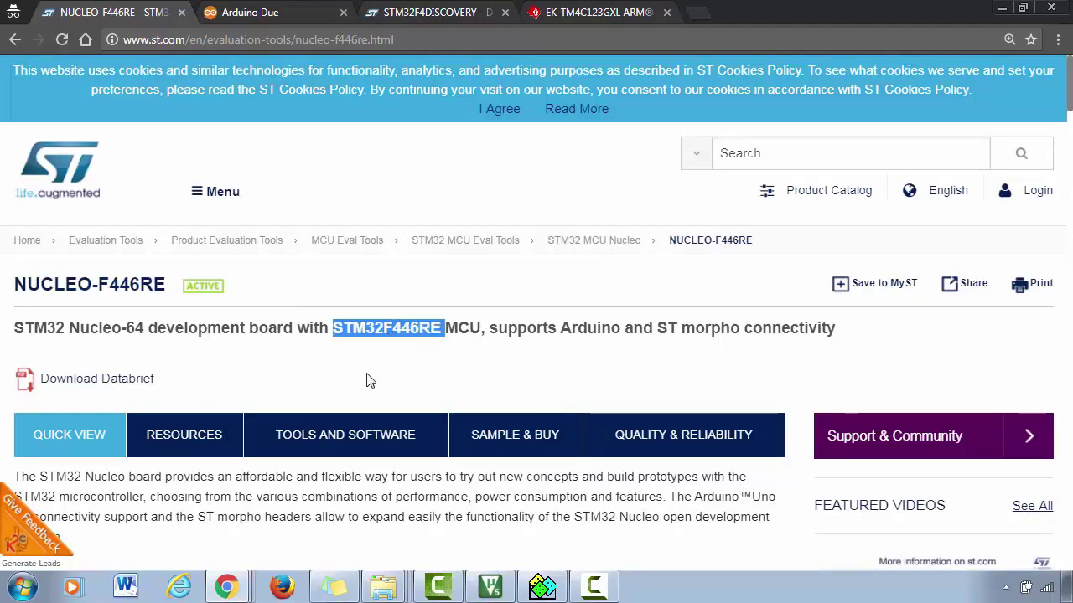
scroll(367, 377, down, 5)
scroll(366, 372, down, 3)
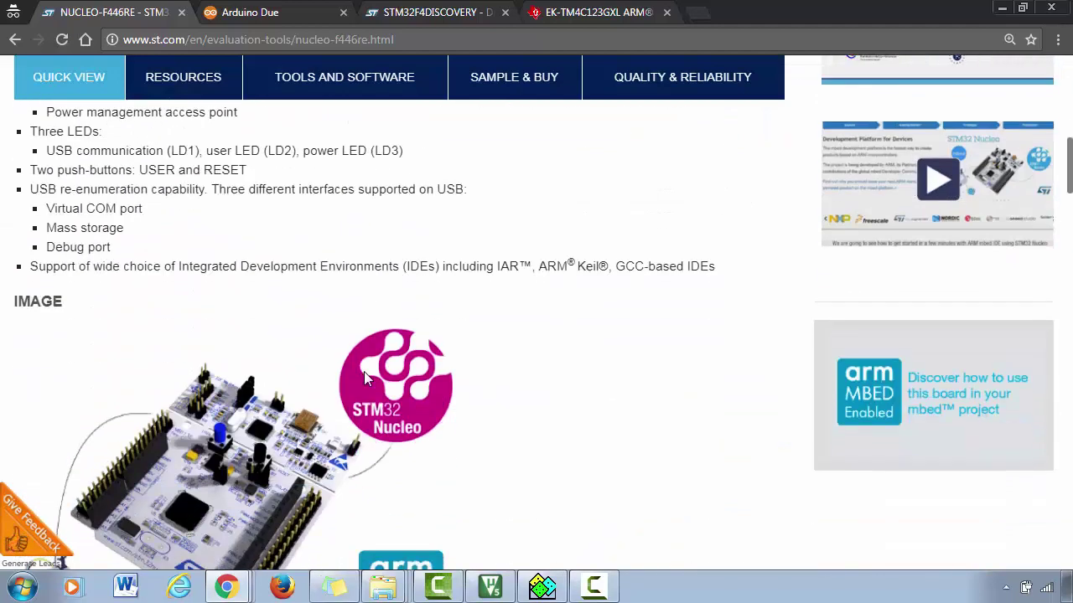
- Switch back to the Pack Installer, select the NUCLEO-F446RE (Rev.C) board and expand its compatible devices
click(542, 589)
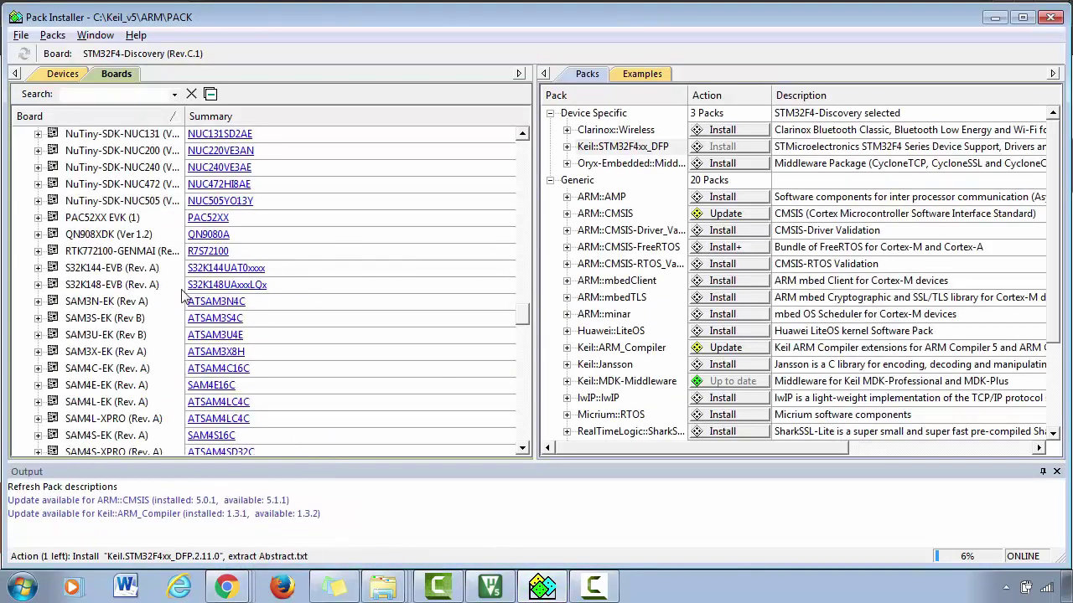
scroll(133, 289, up, 6)
scroll(132, 289, up, 6)
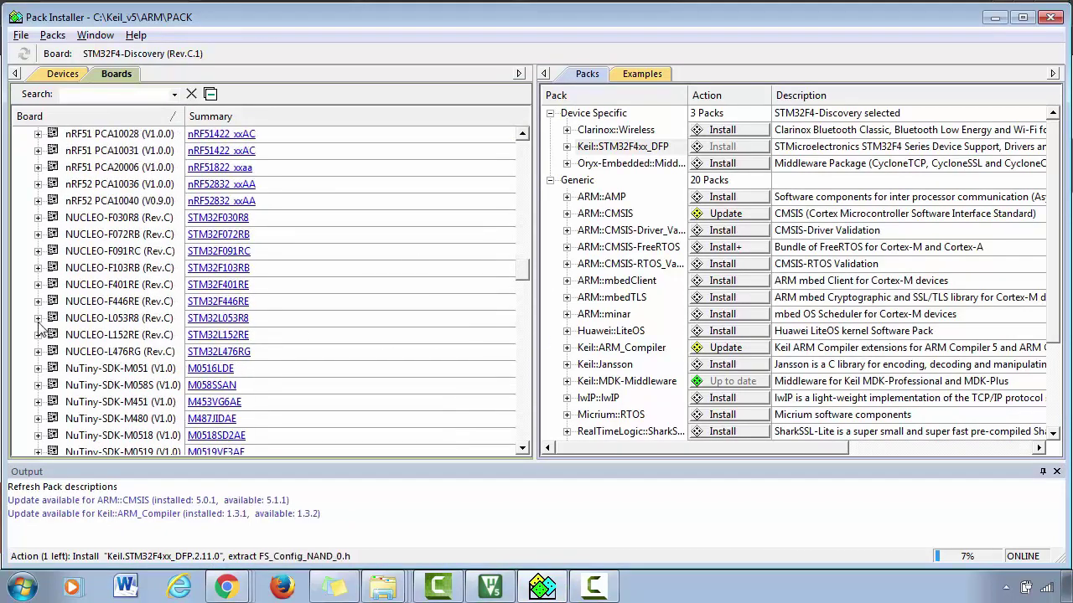
click(120, 304)
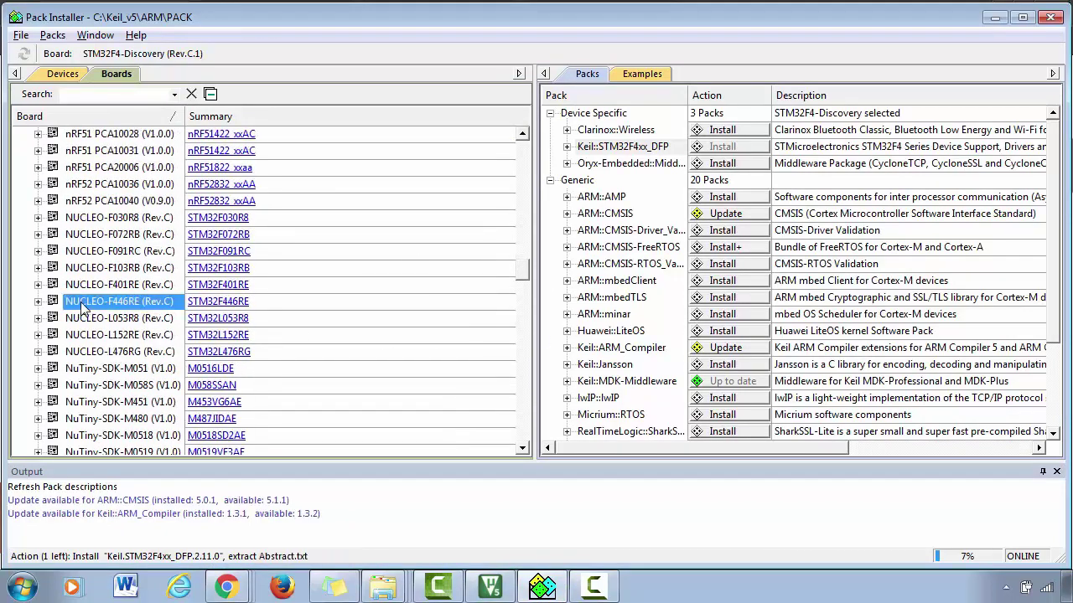
click(37, 302)
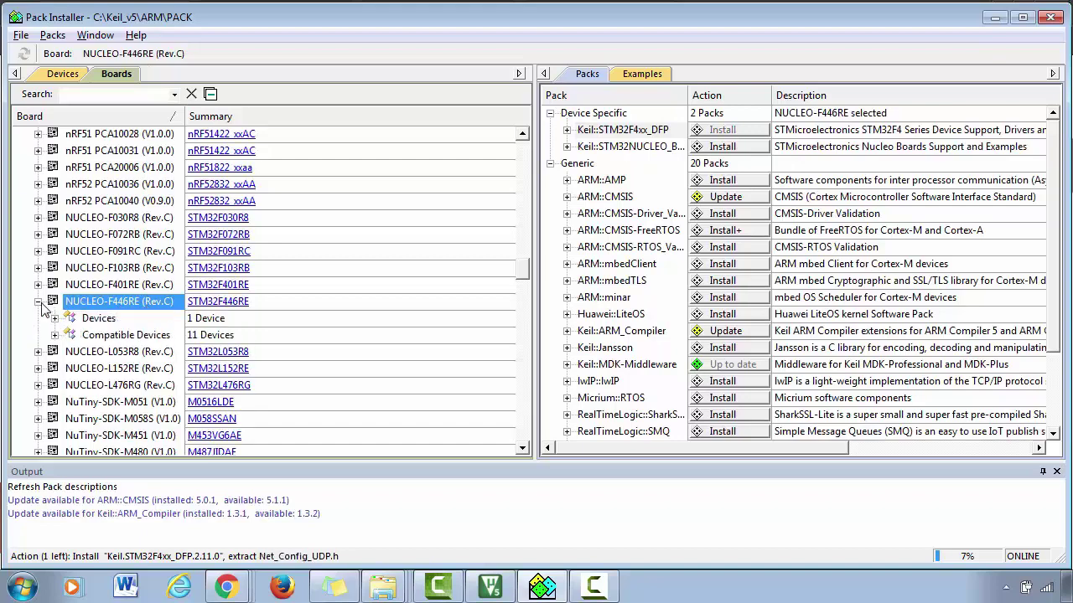
click(38, 302)
click(38, 302)
click(114, 303)
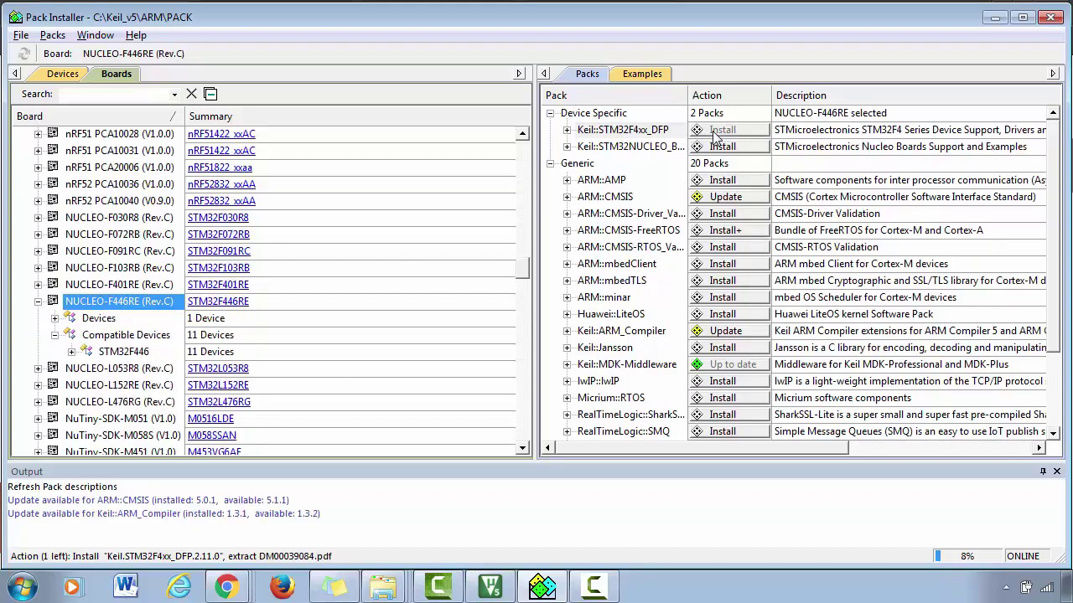
- Check the release notes of the NUCLEO-F446RE's device-specific packs and install the Keil::STM32NUCLEO_BSP pack
mouse_move(653, 144)
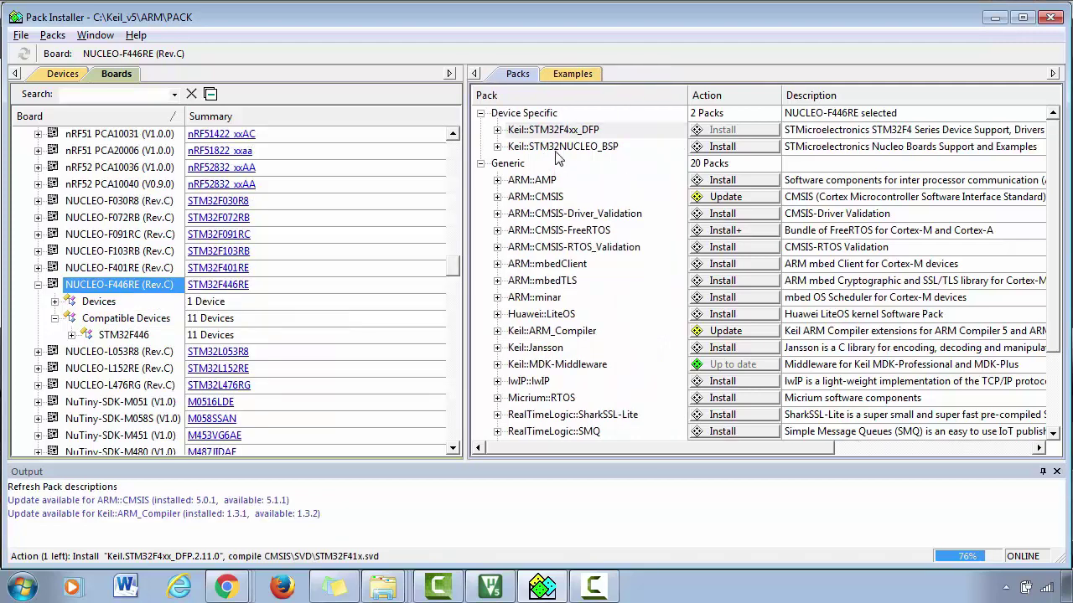
click(556, 150)
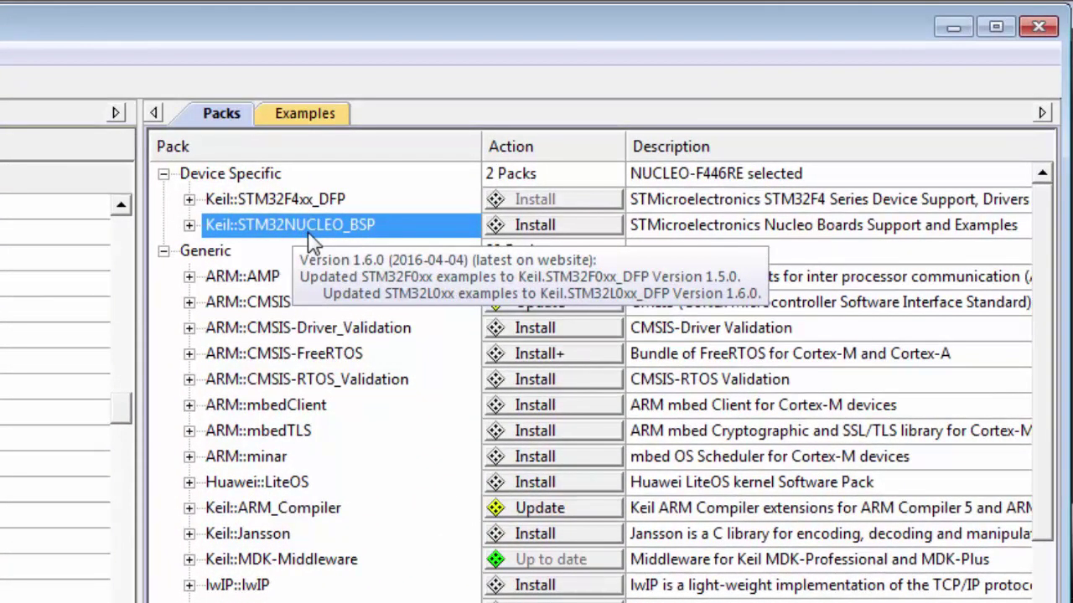
click(321, 202)
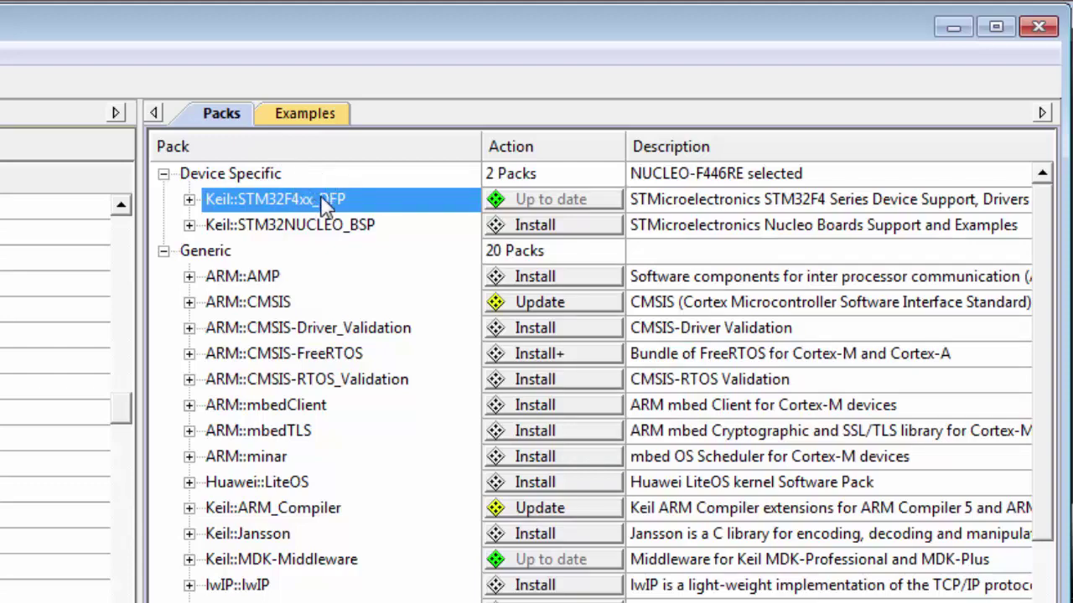
mouse_move(325, 205)
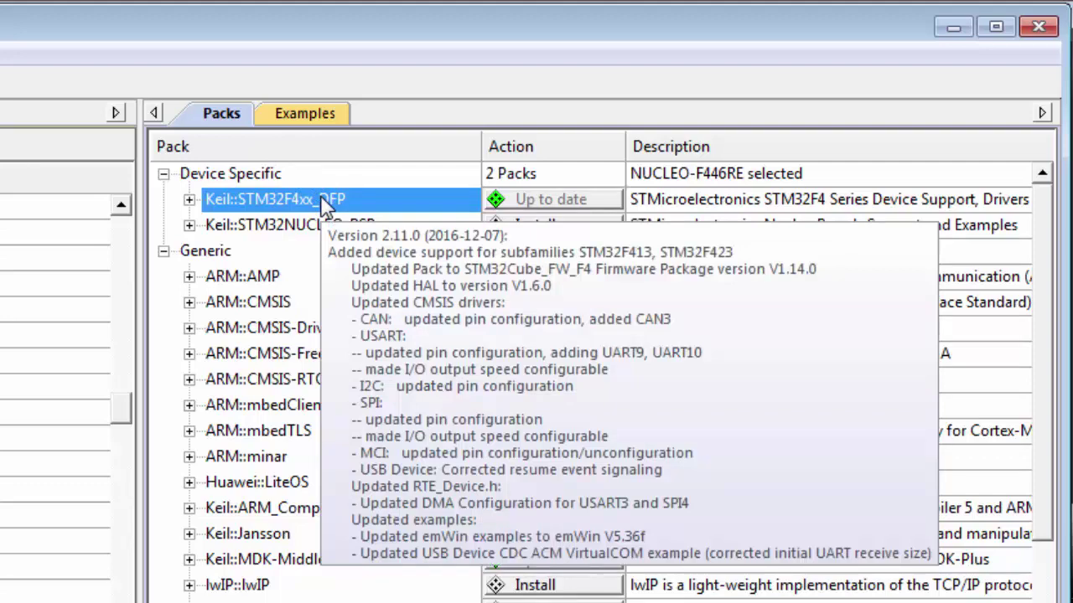
click(338, 231)
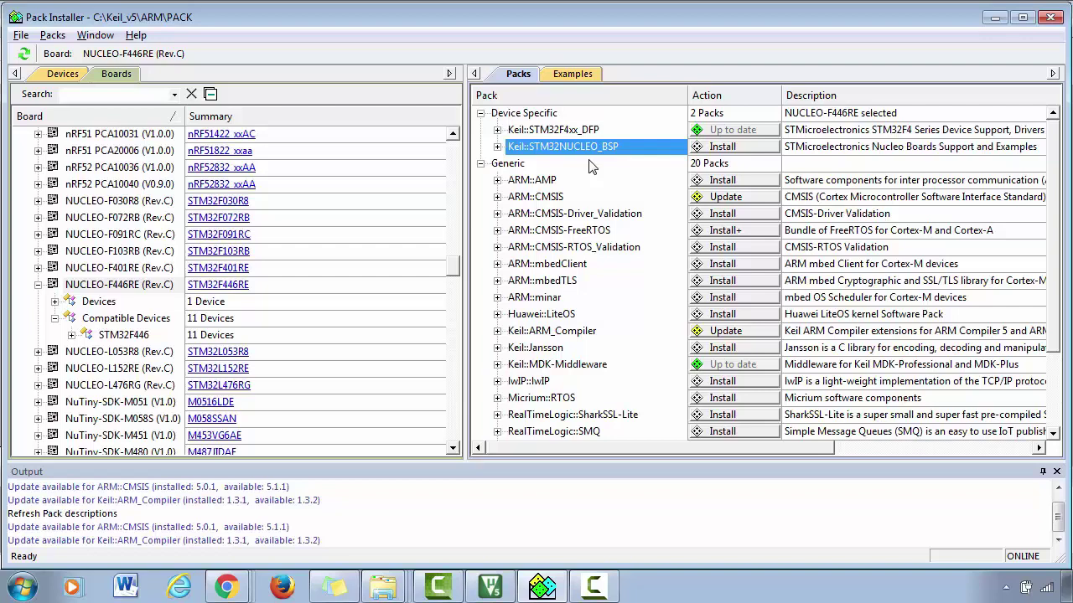
click(721, 147)
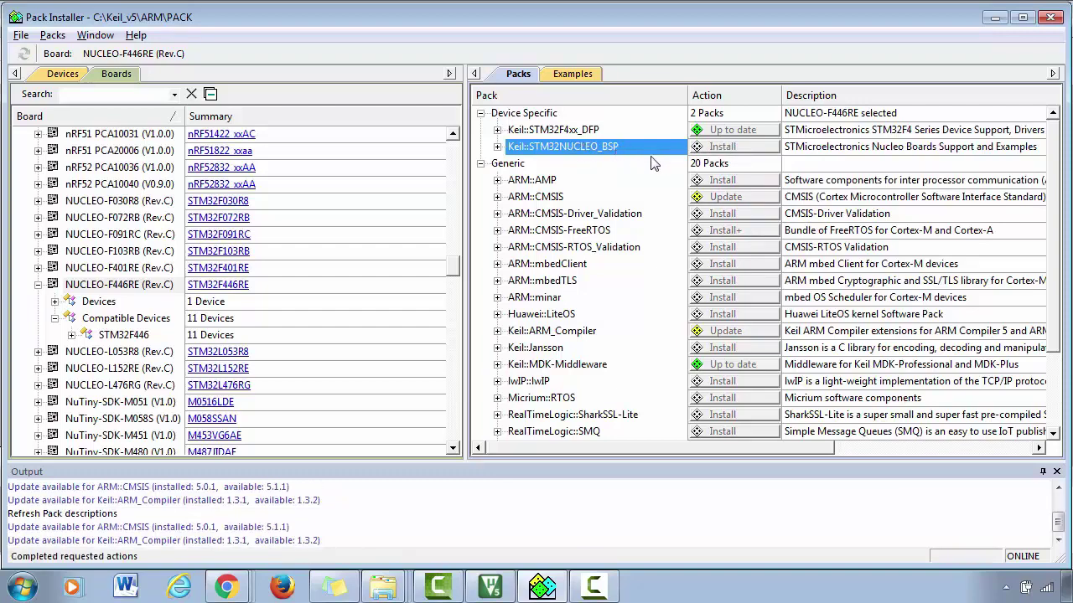
- Switch to Chrome and examine the Texas Instruments EK-TM4C123GXL page for the TM4C123G LaunchPad's name and microcontroller
key(alt+Tab)
key(alt+Tab)
key(alt+Tab)
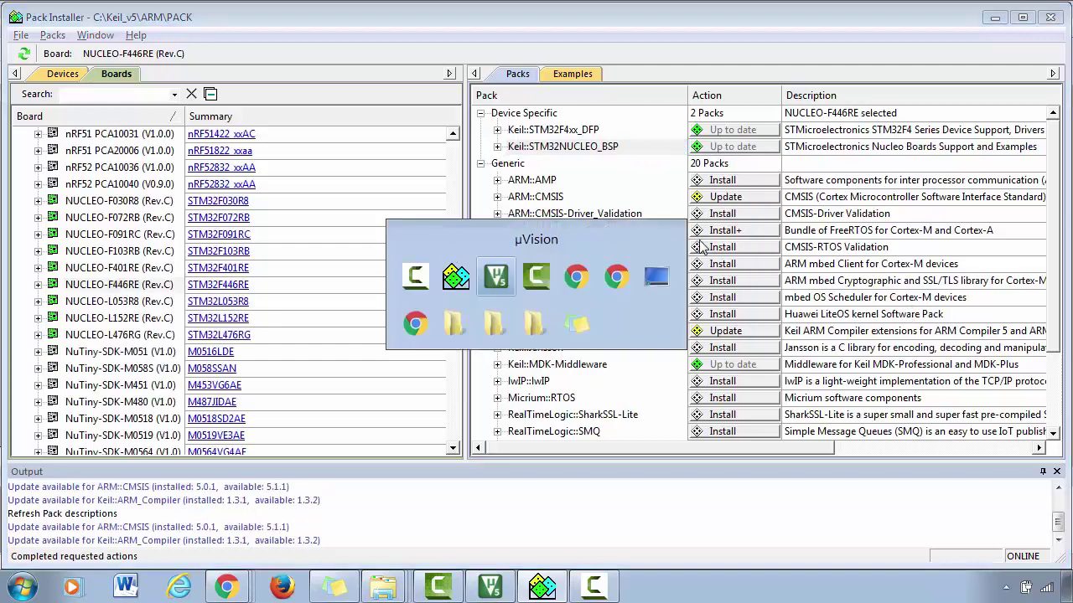
key(alt+Tab)
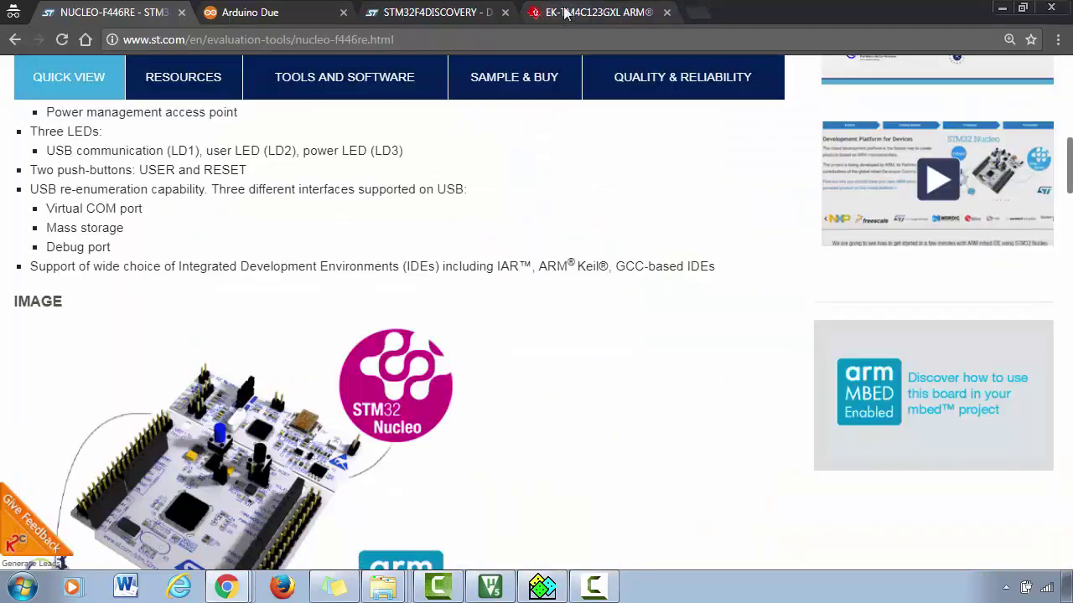
click(568, 11)
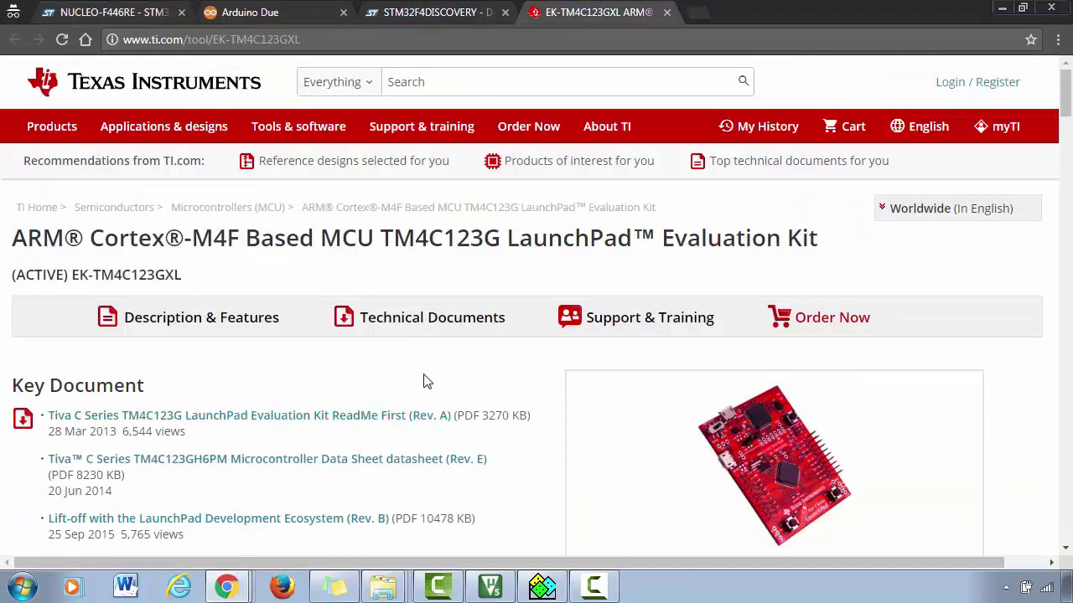
scroll(424, 377, down, 4)
scroll(424, 382, up, 4)
drag(379, 237, 640, 236)
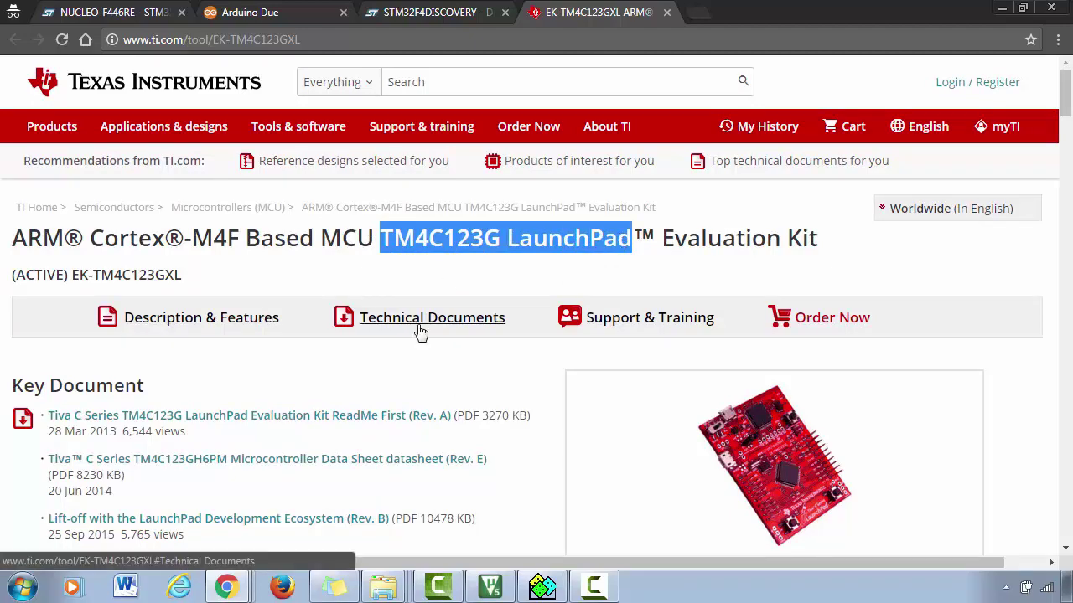
scroll(424, 343, down, 2)
scroll(436, 344, up, 2)
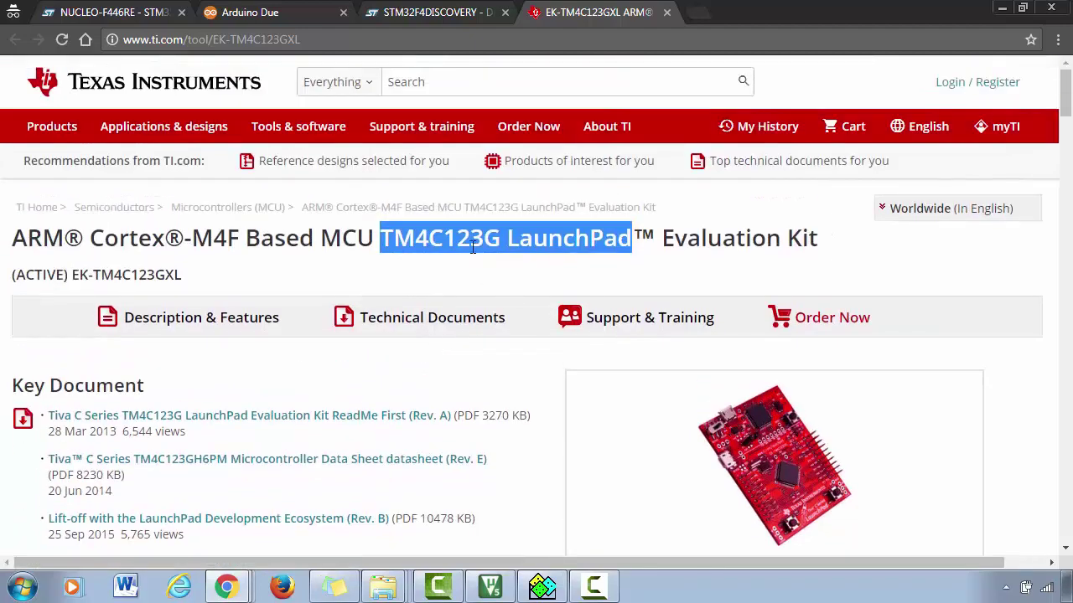
click(416, 245)
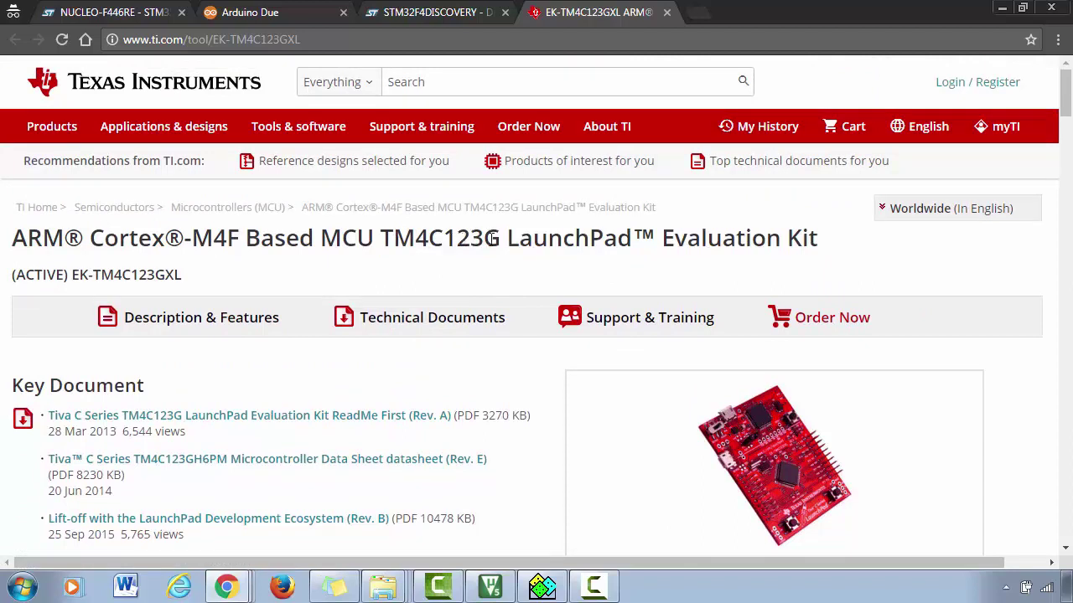
- Highlight the TM4C123G LaunchPad name in the evaluation kit's heading and look over the page
drag(378, 238, 632, 239)
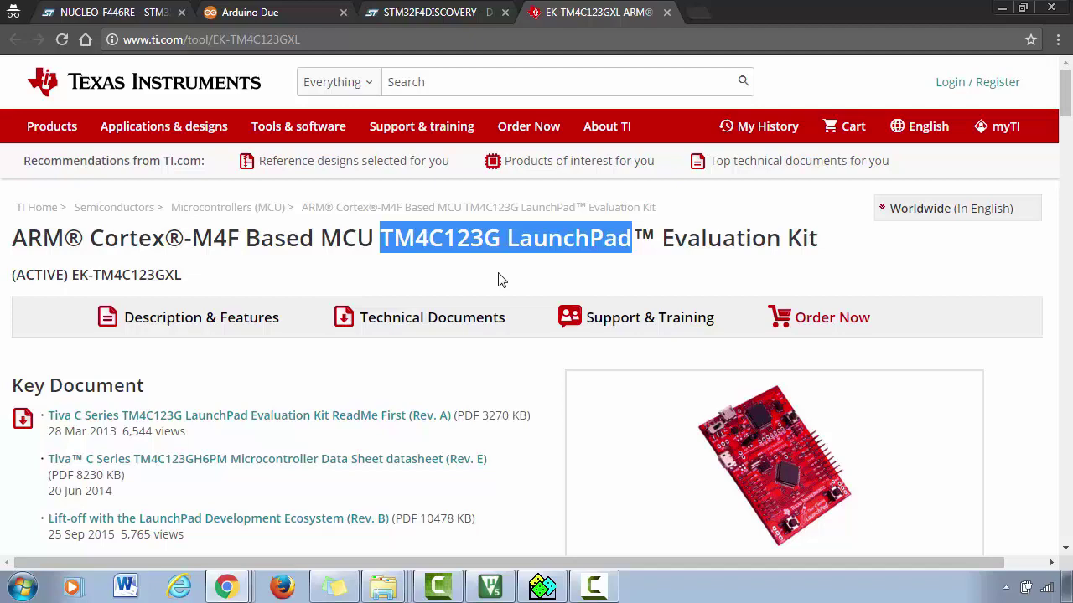
scroll(498, 280, down, 2)
scroll(500, 394, up, 2)
- Switch to the Pack Installer and look through the board list for the TM4C123G LaunchPad
click(544, 586)
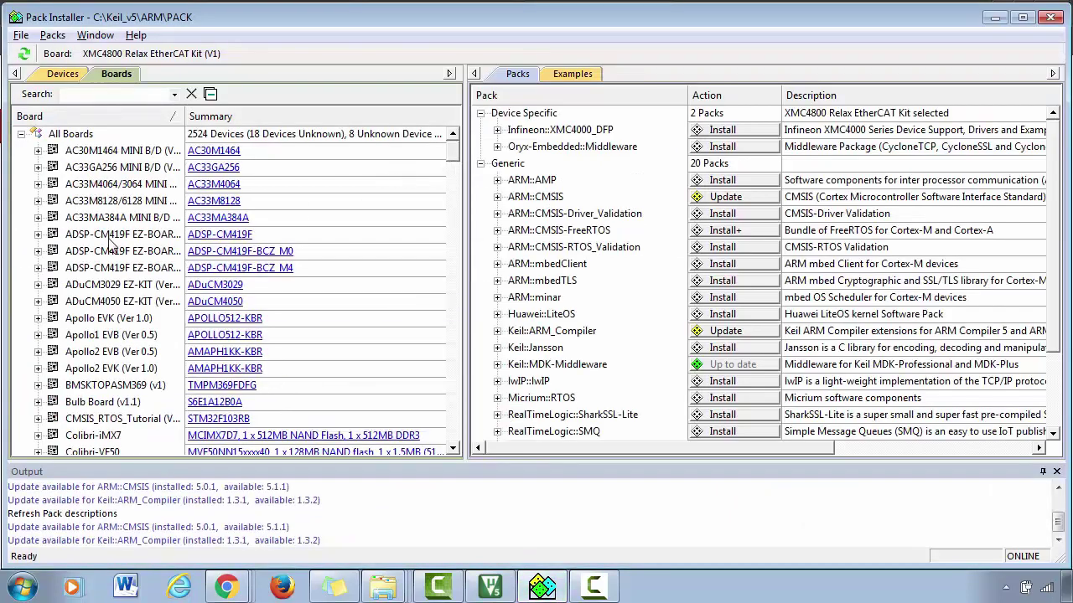
drag(455, 156, 454, 381)
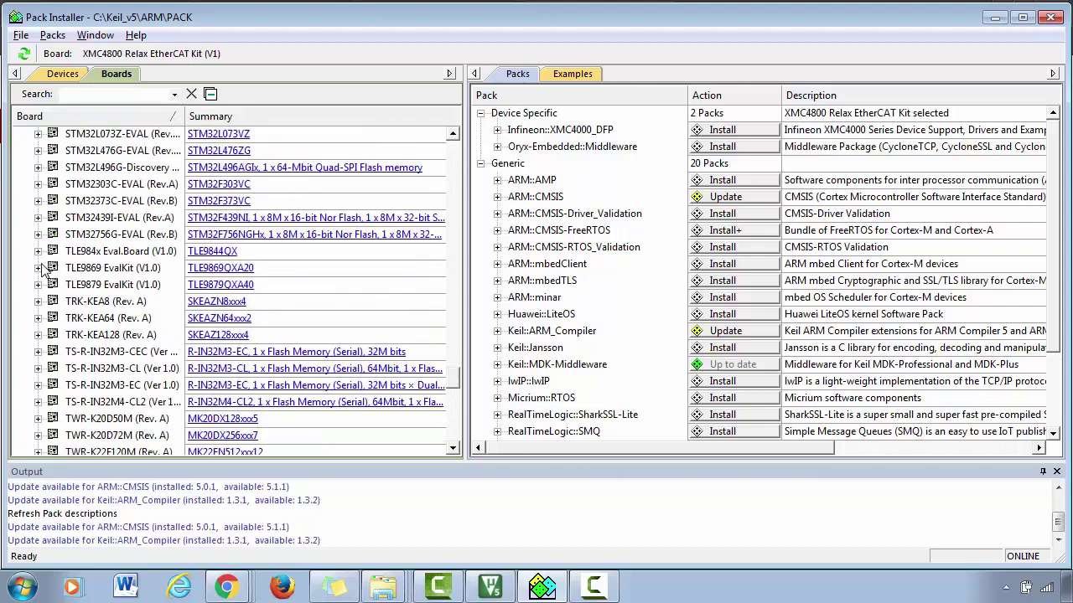
scroll(46, 268, down, 1)
click(100, 184)
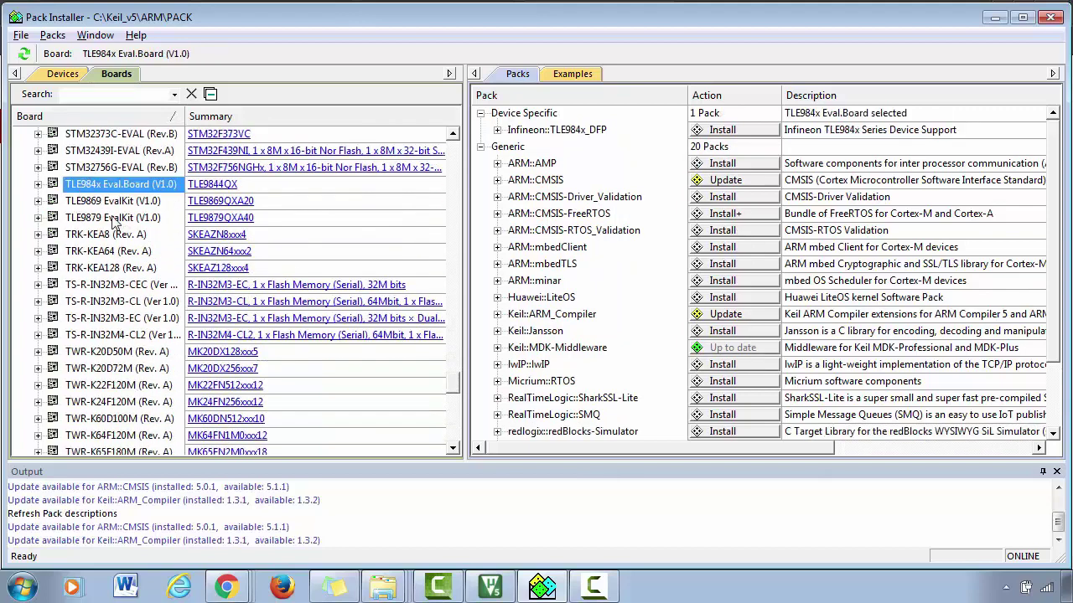
scroll(100, 216, down, 4)
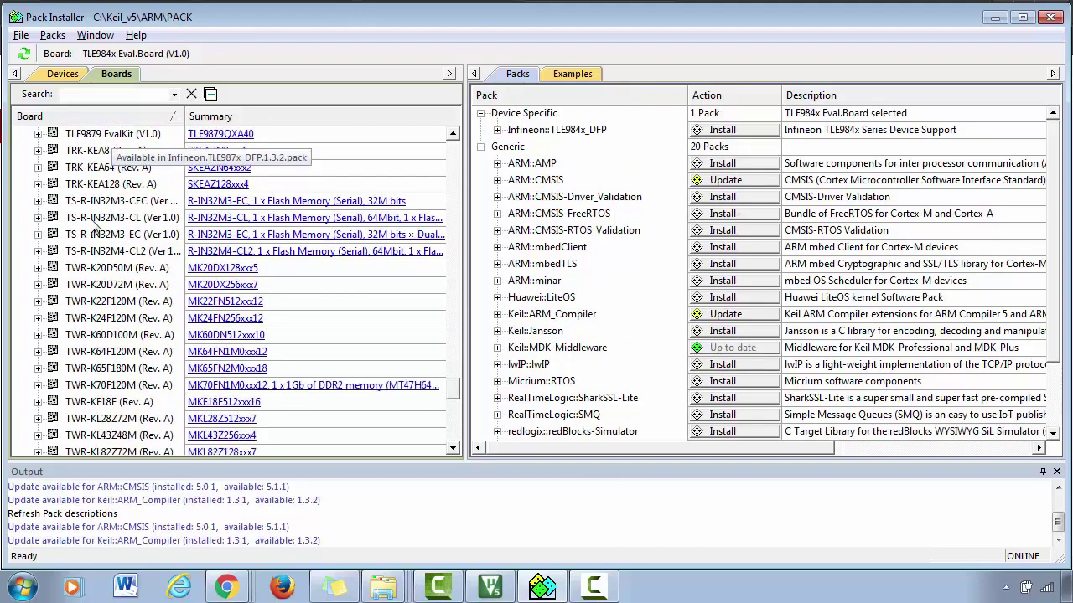
click(94, 204)
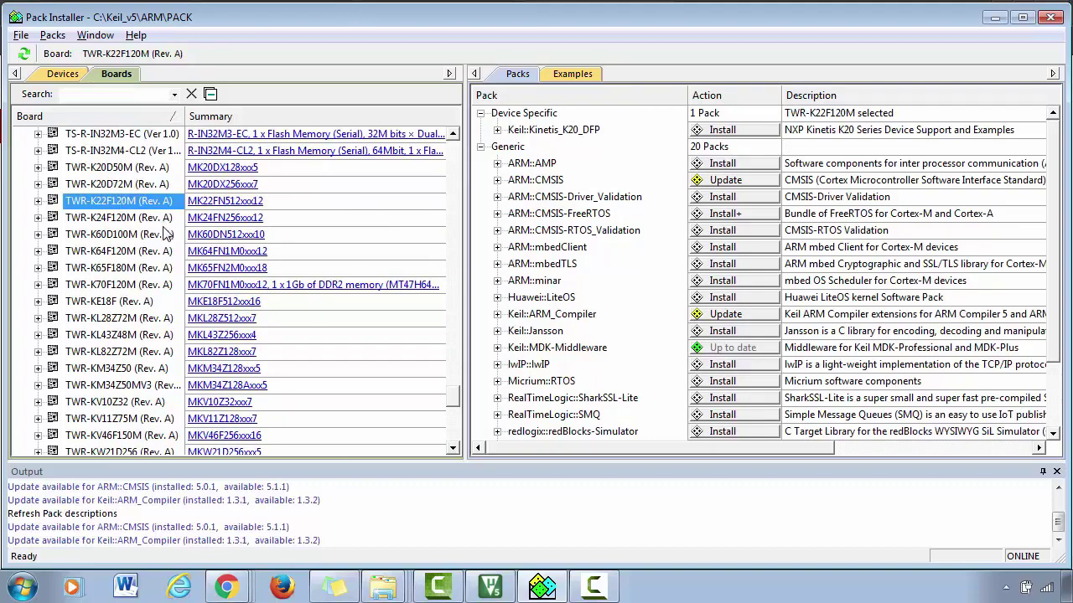
scroll(165, 234, down, 3)
click(80, 352)
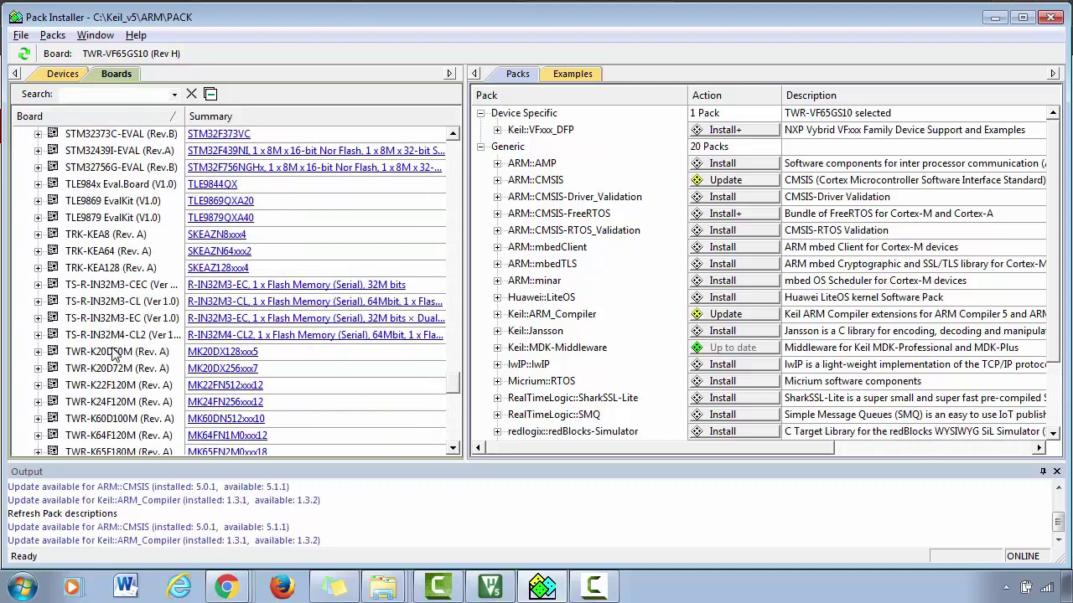
scroll(115, 356, up, 2)
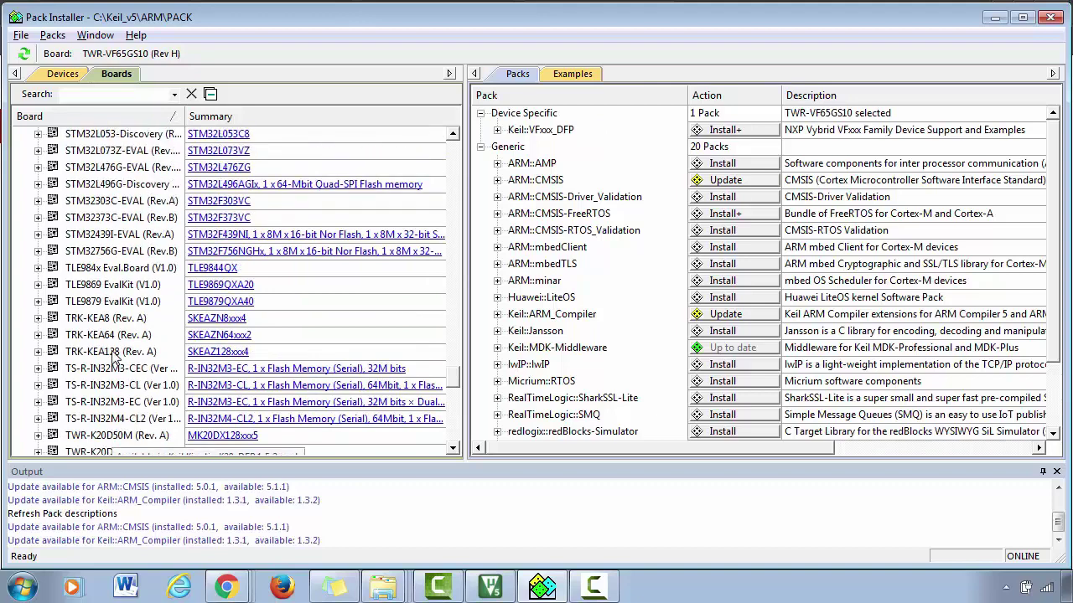
scroll(115, 355, down, 3)
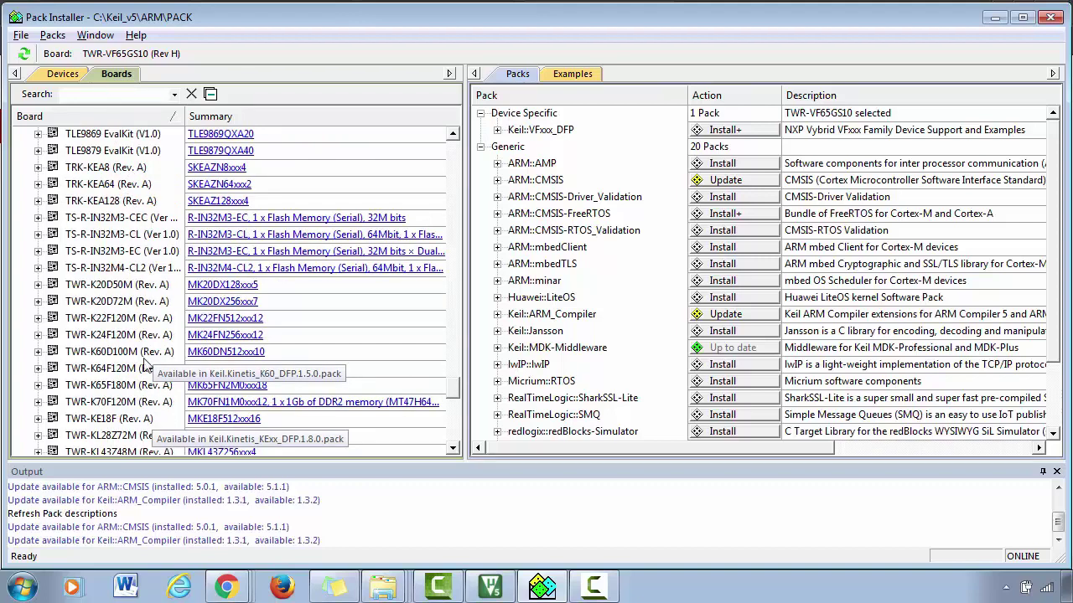
scroll(121, 352, up, 2)
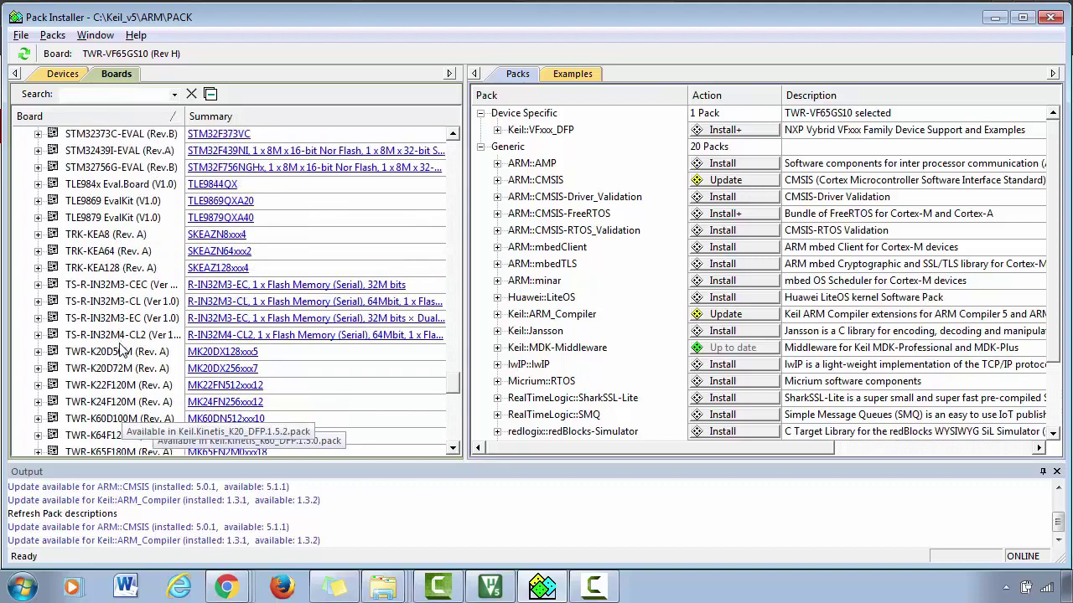
scroll(121, 352, up, 3)
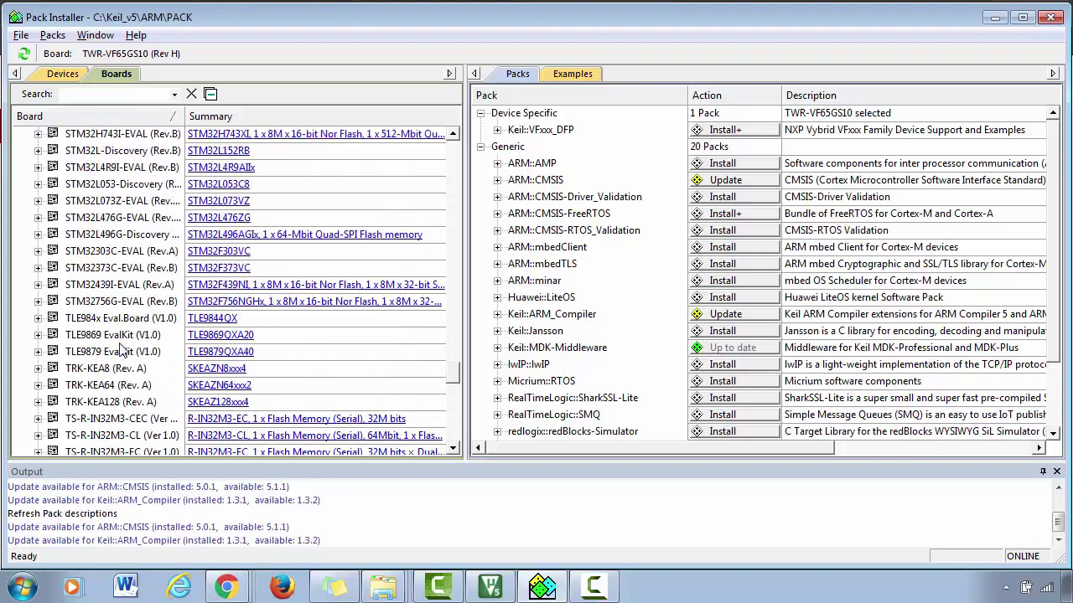
- In the device list, expand Texas Instruments and its Tiva C Series, and select the TM4C123x Series
click(65, 74)
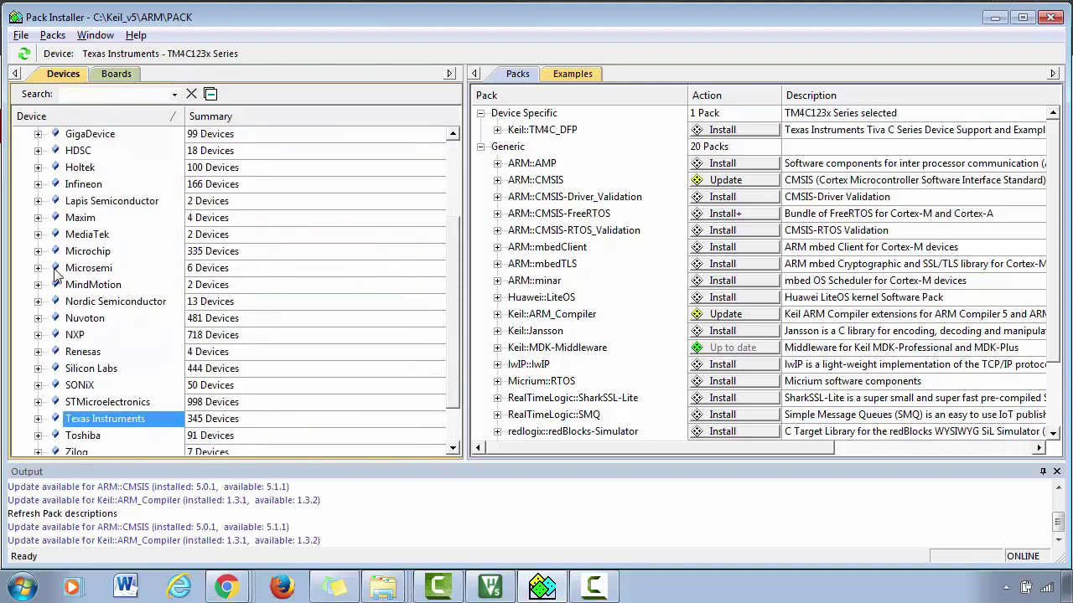
scroll(88, 289, down, 2)
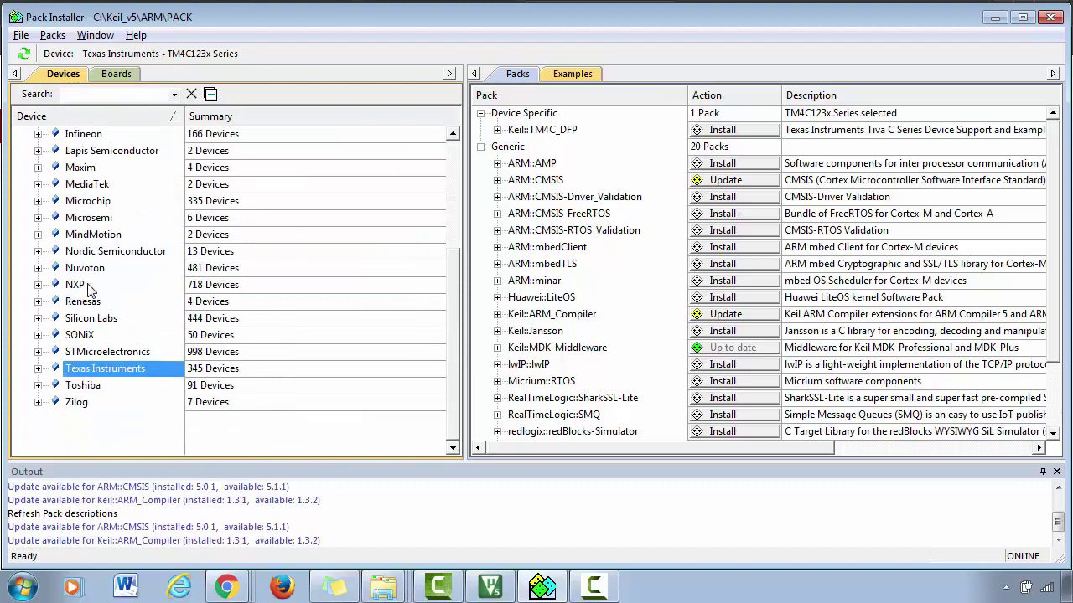
click(37, 369)
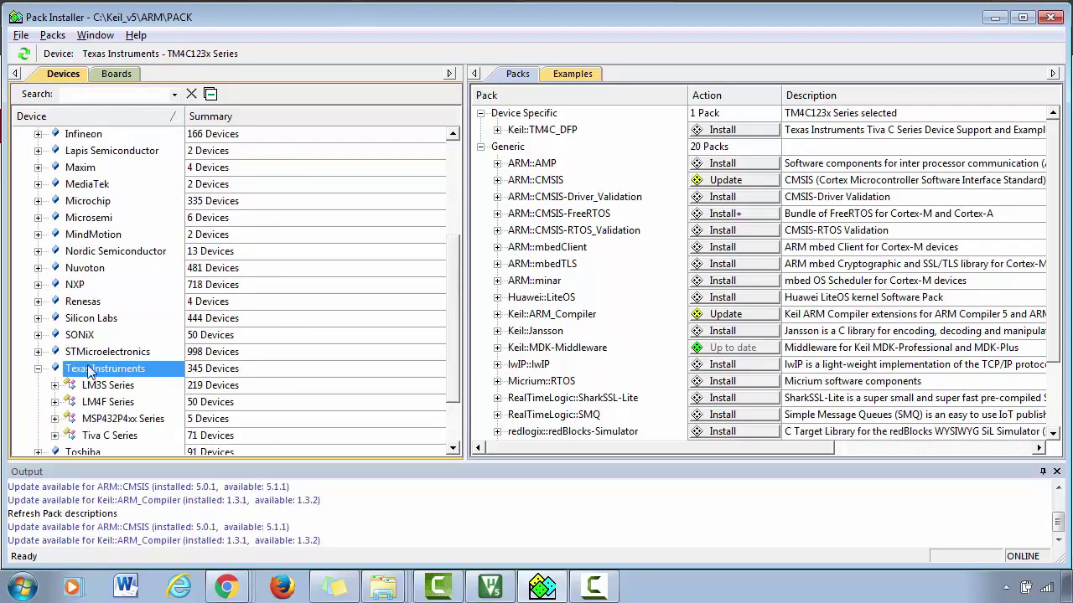
scroll(173, 359, down, 1)
scroll(174, 359, down, 1)
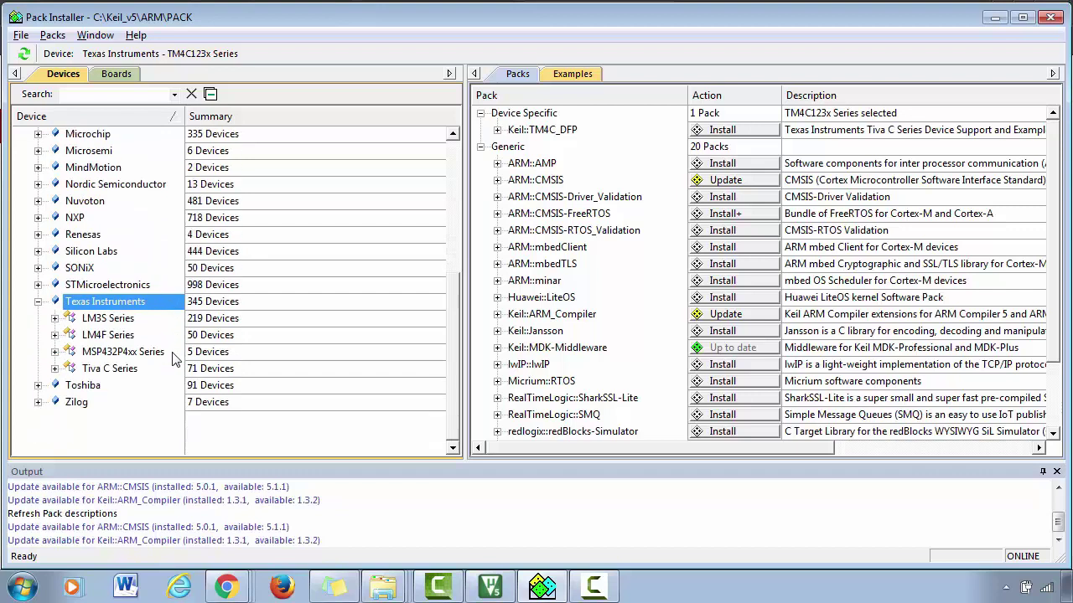
click(105, 370)
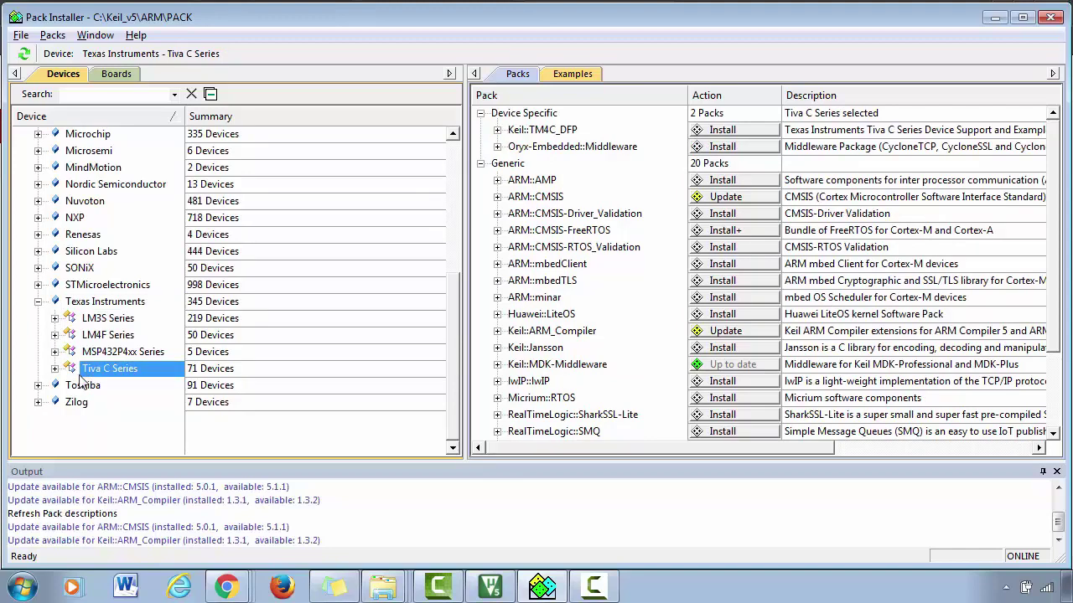
click(53, 368)
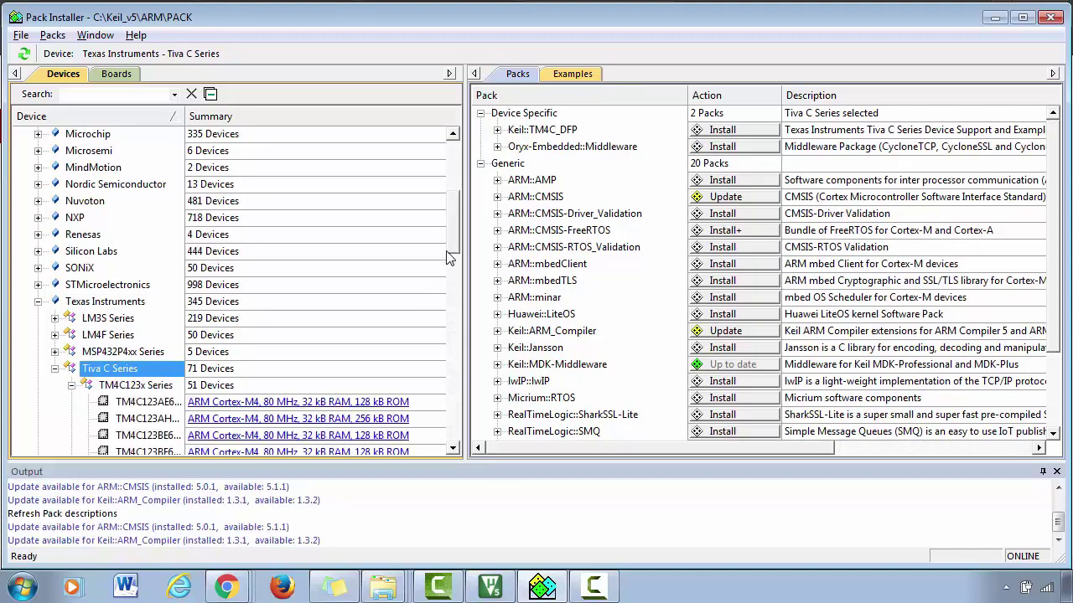
scroll(451, 256, down, 3)
click(140, 251)
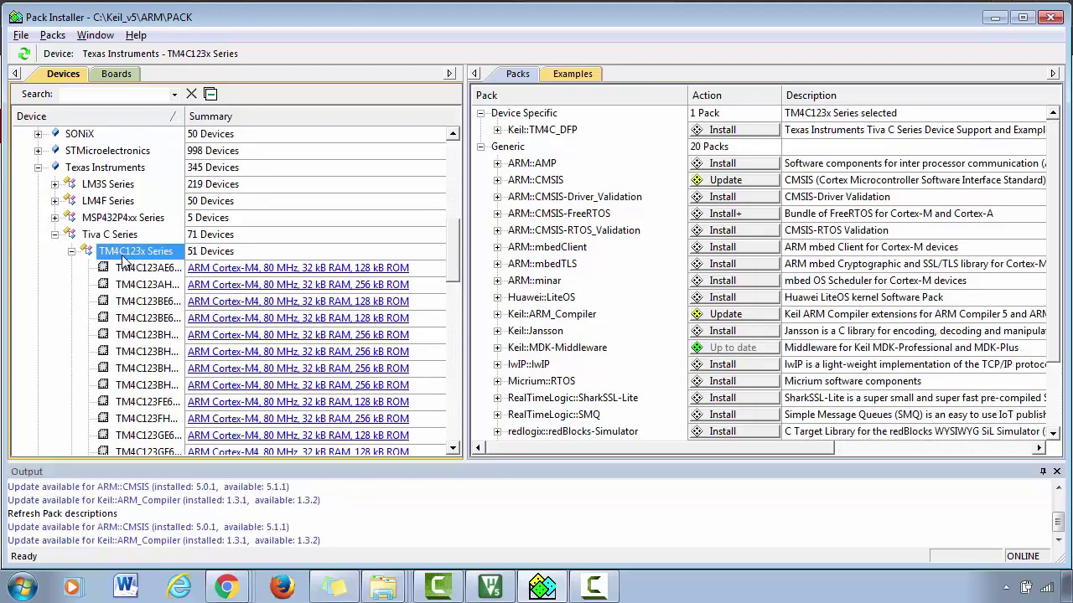
- Switch to Chrome and check the TM4C123G part number in the LaunchPad page heading
key(alt+Tab)
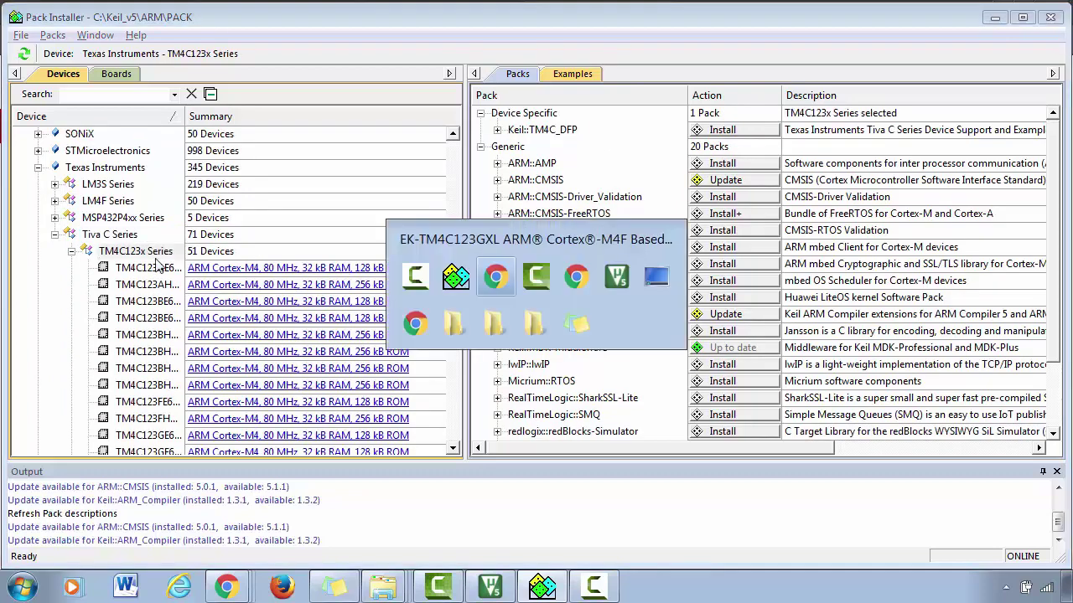
click(383, 263)
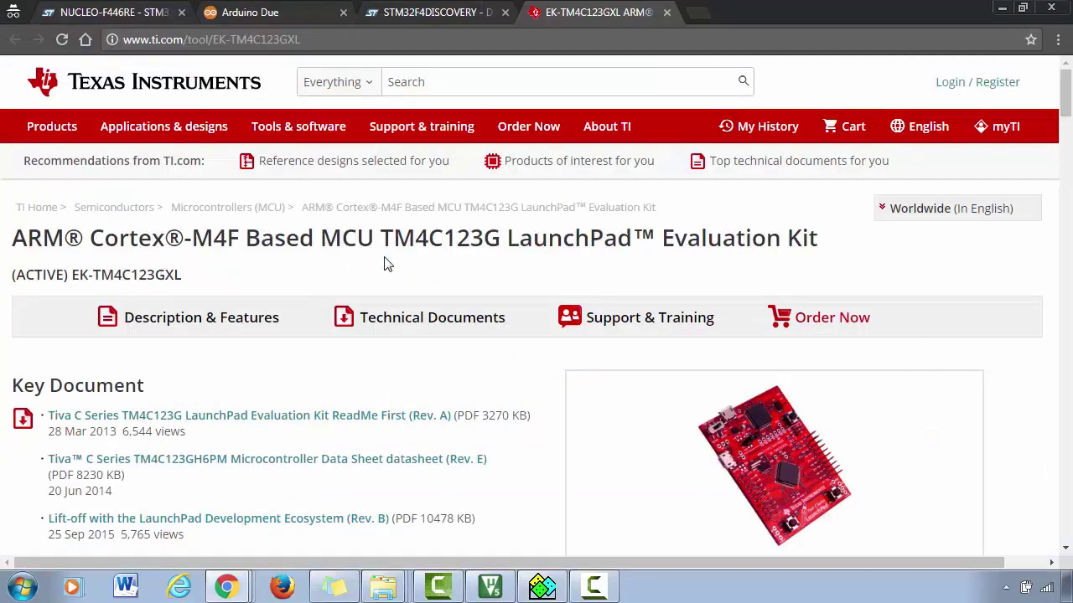
drag(378, 236, 648, 239)
drag(379, 239, 492, 243)
- Back in the Pack Installer, collapse and reselect the TM4C123x Series, and install its device-specific Keil::TM4C_DFP pack
key(alt+Tab)
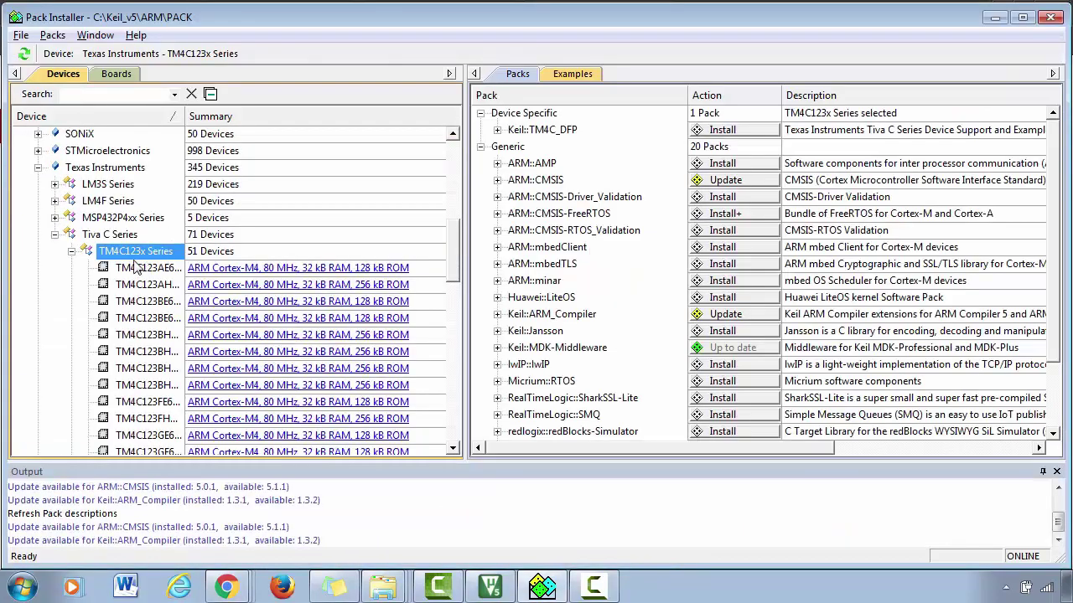
click(71, 251)
click(129, 268)
click(118, 253)
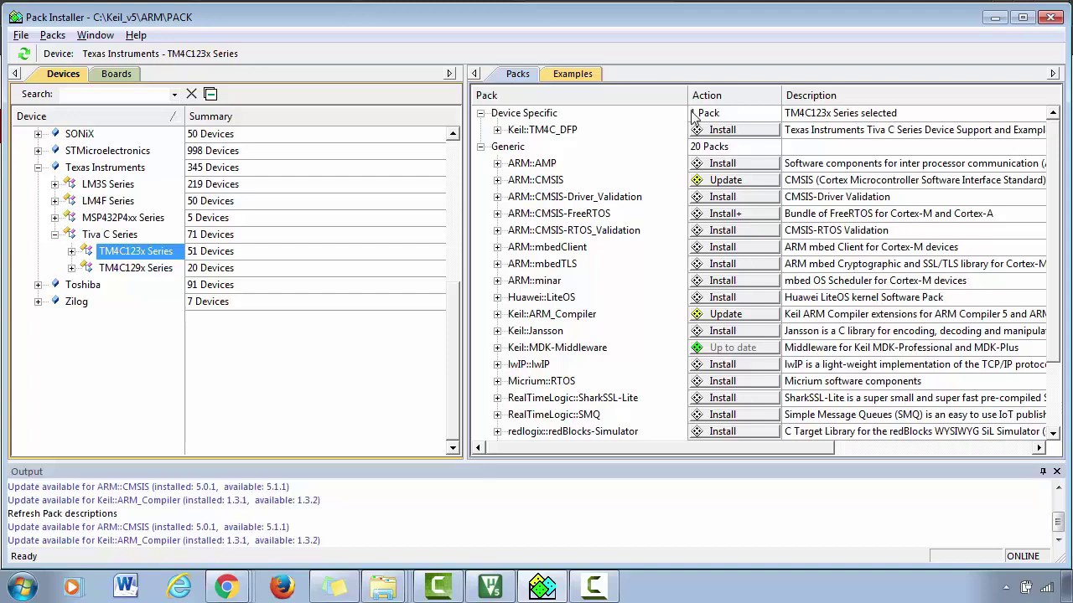
click(486, 129)
mouse_move(540, 196)
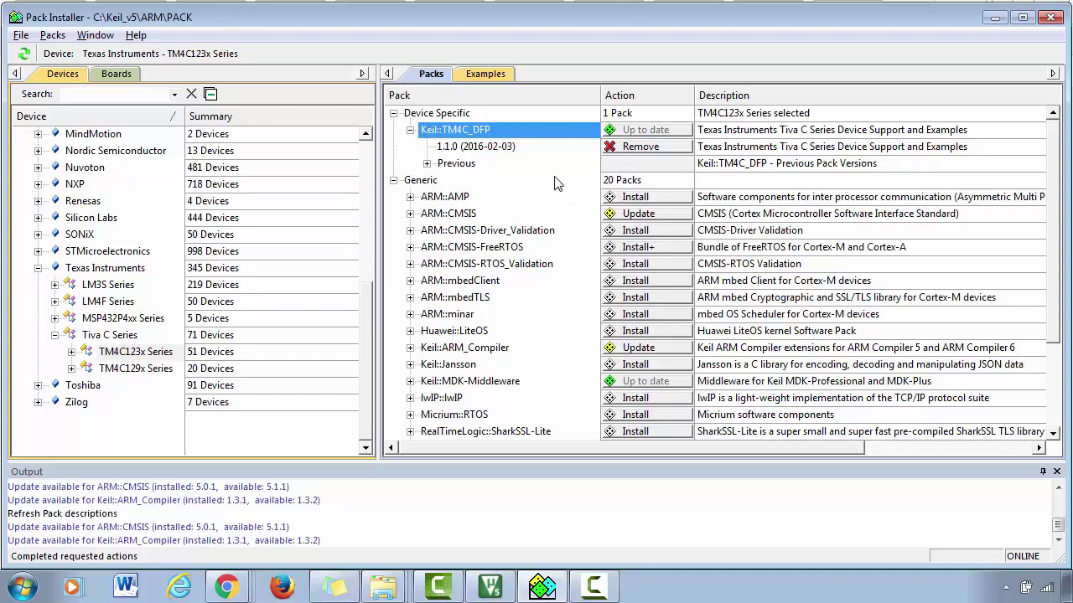
- Switch to the Arduino Due page in Chrome and examine the board image and the microcontroller in the tech specs
key(alt+Tab)
key(alt+Tab)
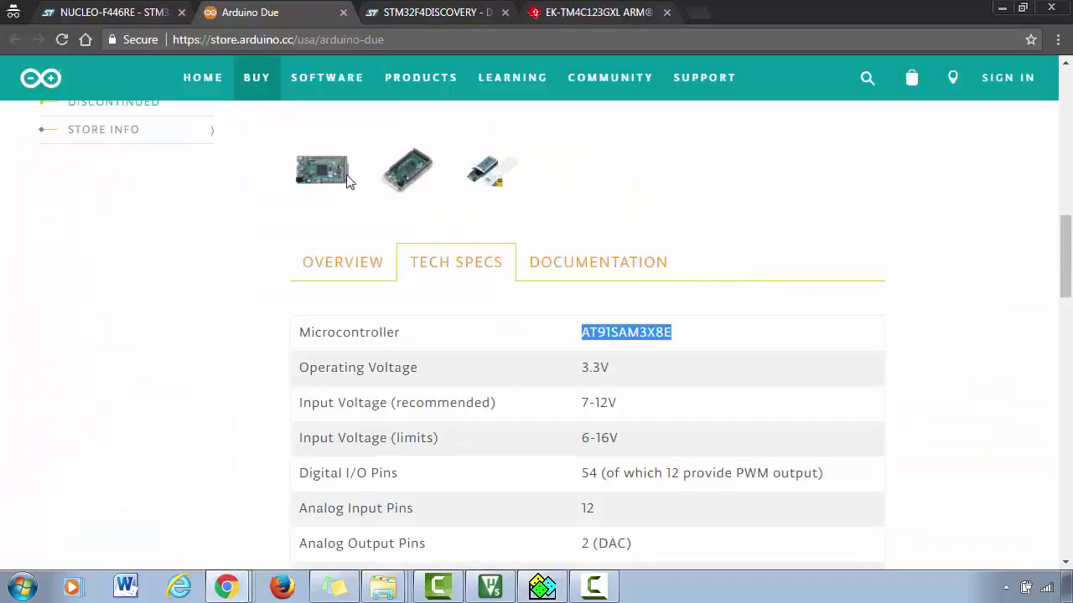
scroll(536, 239, up, 5)
scroll(540, 243, up, 5)
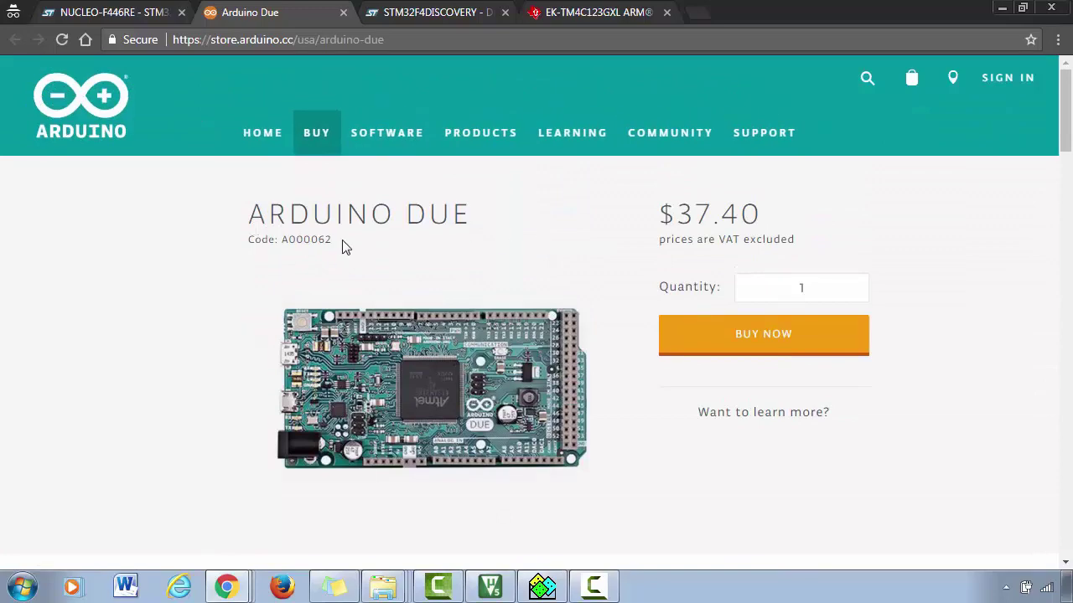
scroll(462, 270, down, 10)
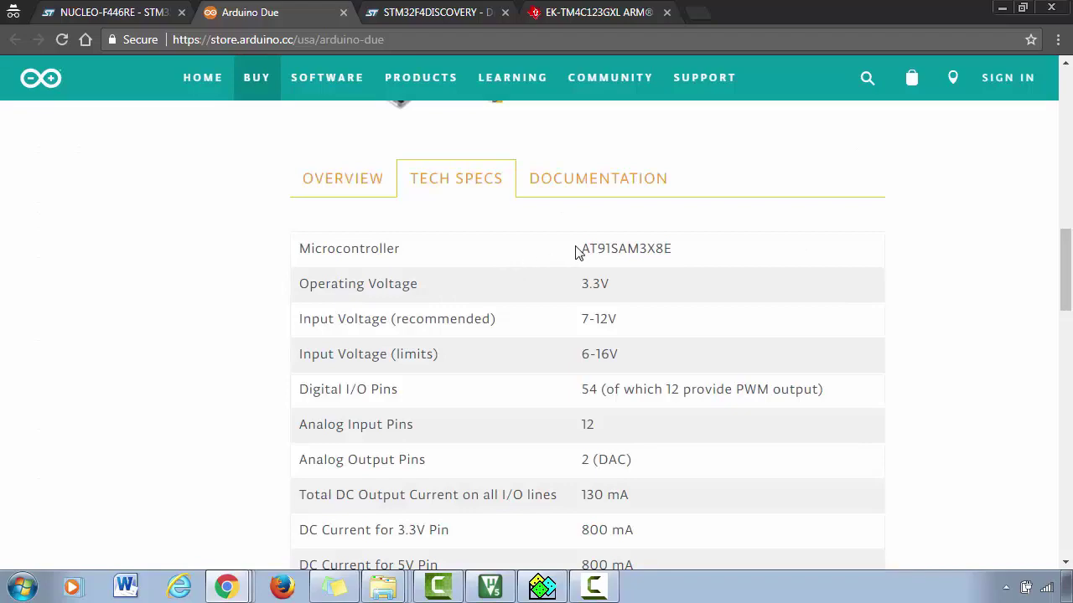
- Search Google for AT91SAM3X8E from the tech specs and check the device name and processor core on Microchip's ATSAM3X8E page
drag(578, 249, 684, 256)
right_click(646, 243)
click(676, 269)
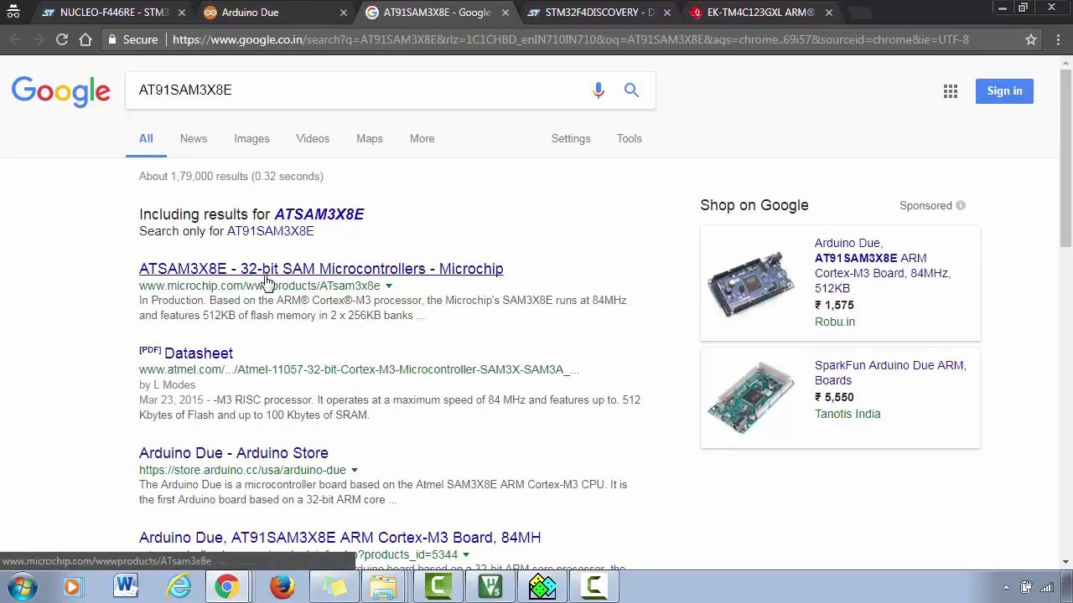
click(224, 270)
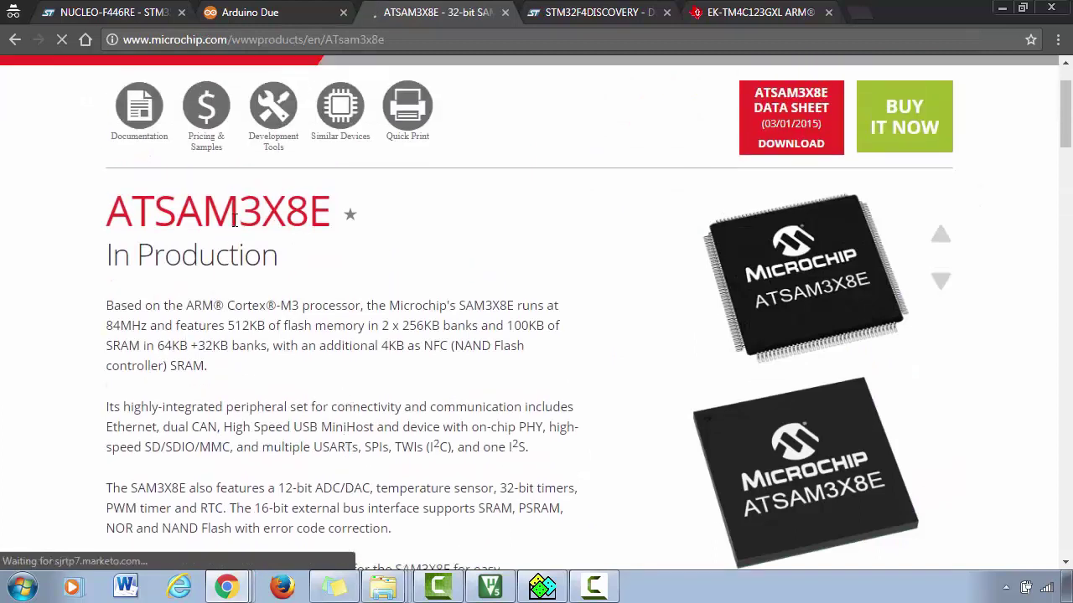
double_click(218, 209)
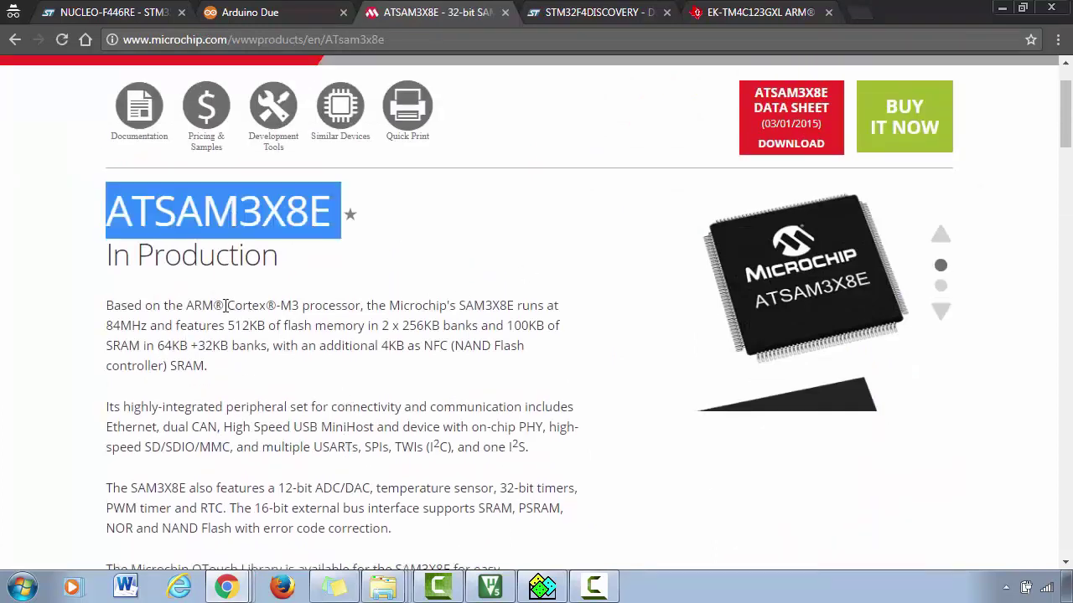
drag(227, 305, 354, 308)
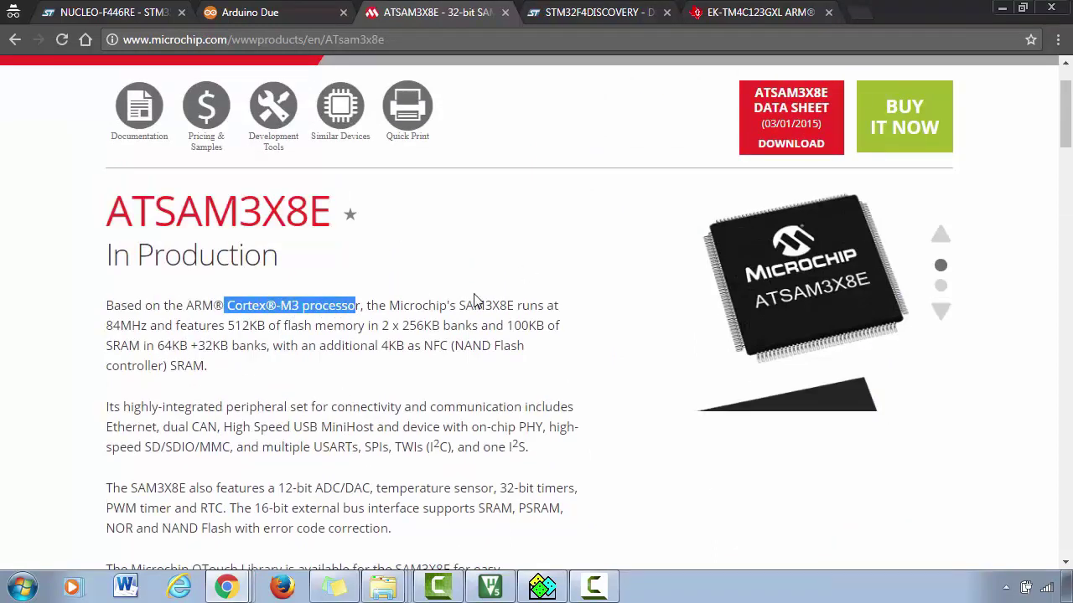
- Switch to the Pack Installer and examine the packs for boards early in the board list, including AC30M1464 MINI B/D and ADSP-CM419F EZ-BOARD M4
key(alt+Tab)
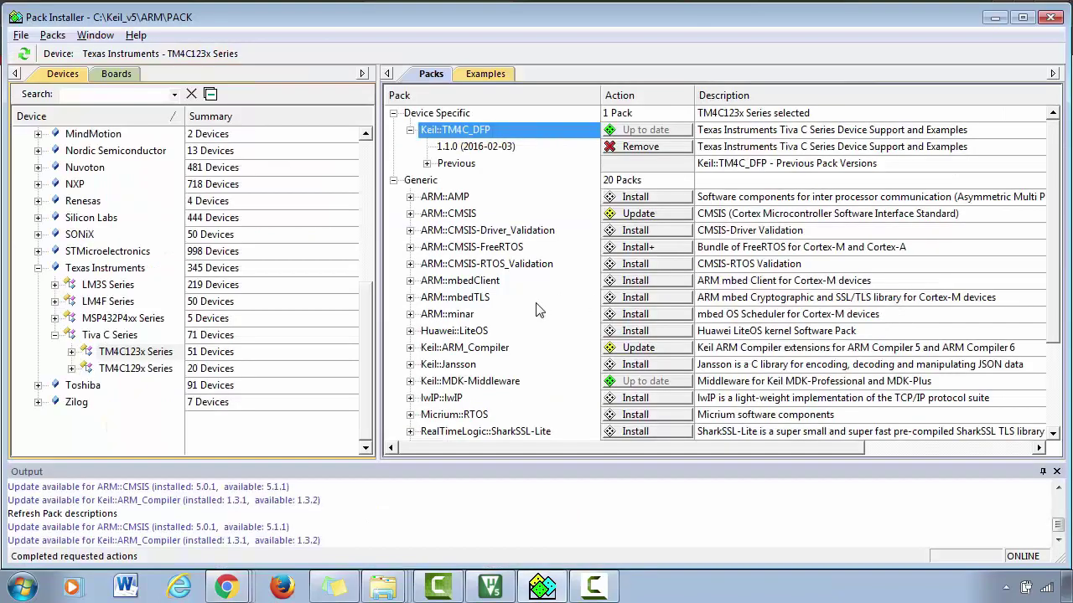
click(110, 74)
click(98, 272)
scroll(98, 277, up, 2)
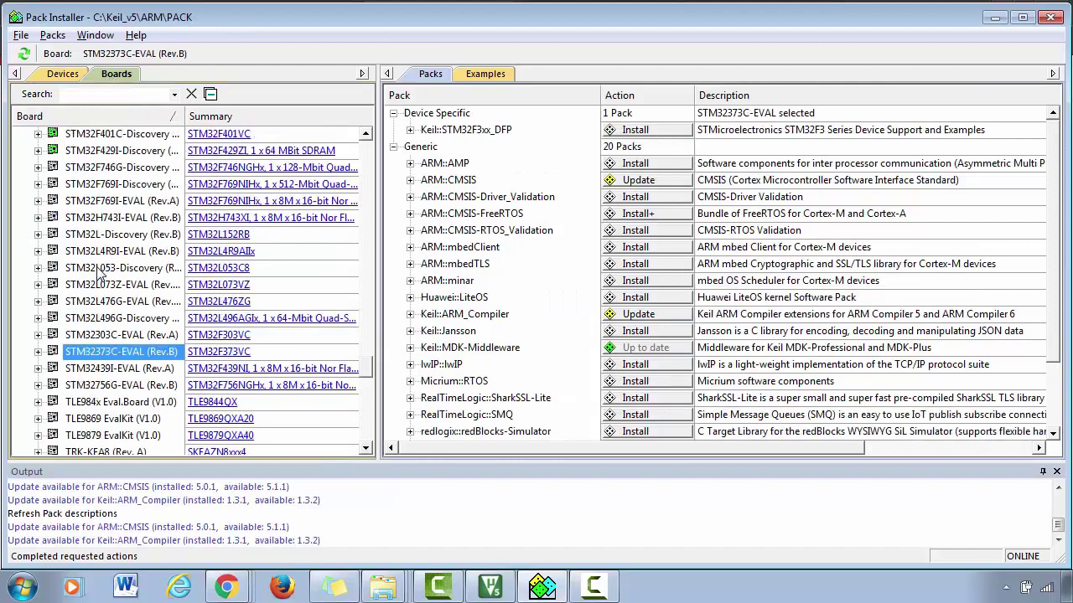
drag(366, 365, 366, 151)
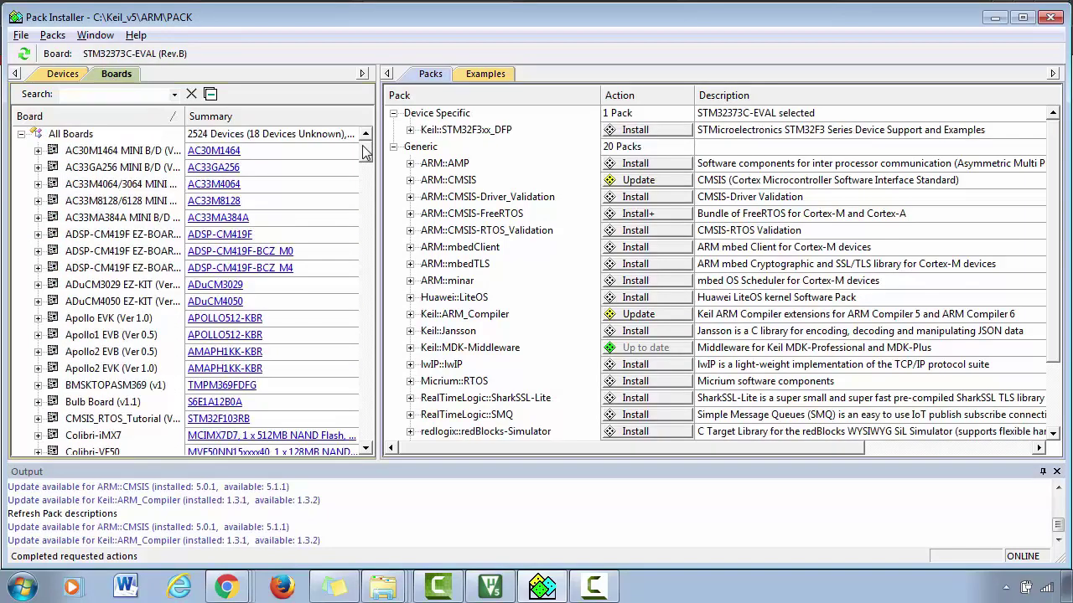
scroll(121, 248, down, 1)
scroll(119, 246, up, 1)
click(100, 153)
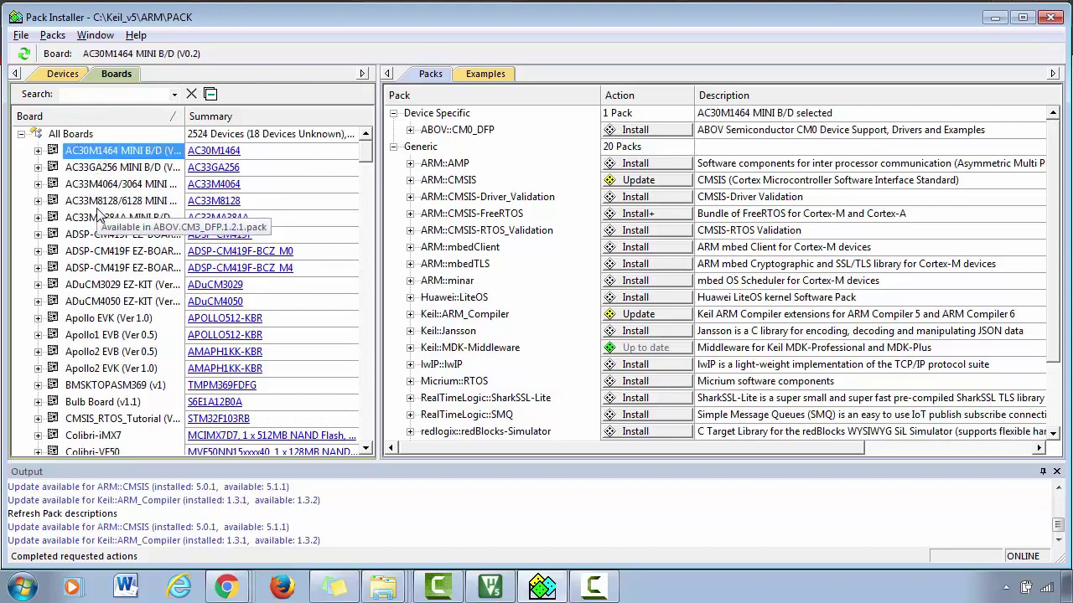
click(109, 270)
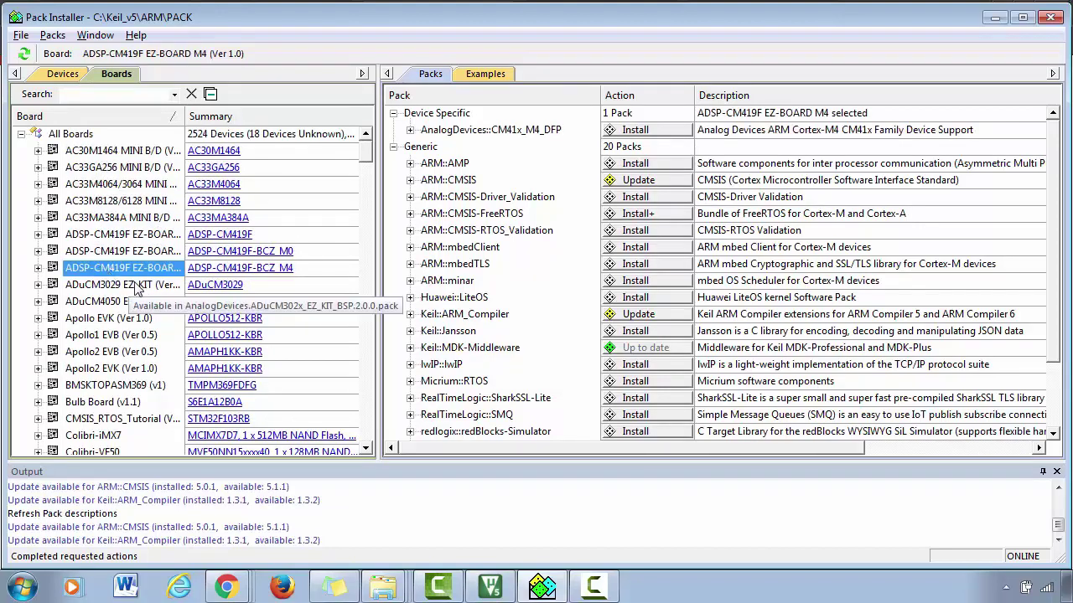
- Examine the device-specific packs of boards further along the list, including MCB9B500, MCBTWRK60, MCB1343 and MSP-TS432PZ100
drag(367, 155, 367, 235)
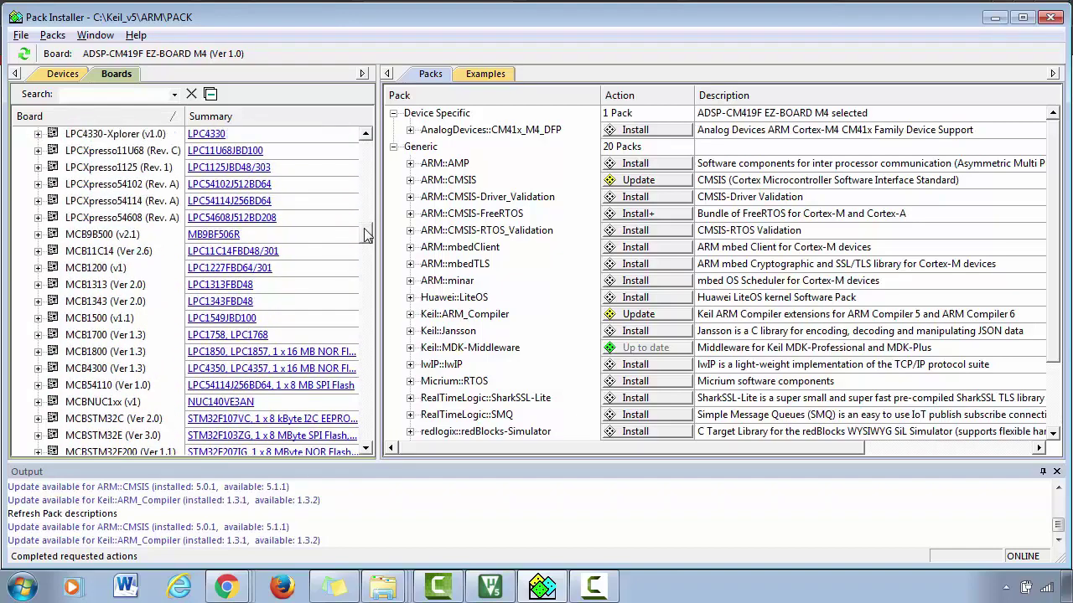
click(81, 236)
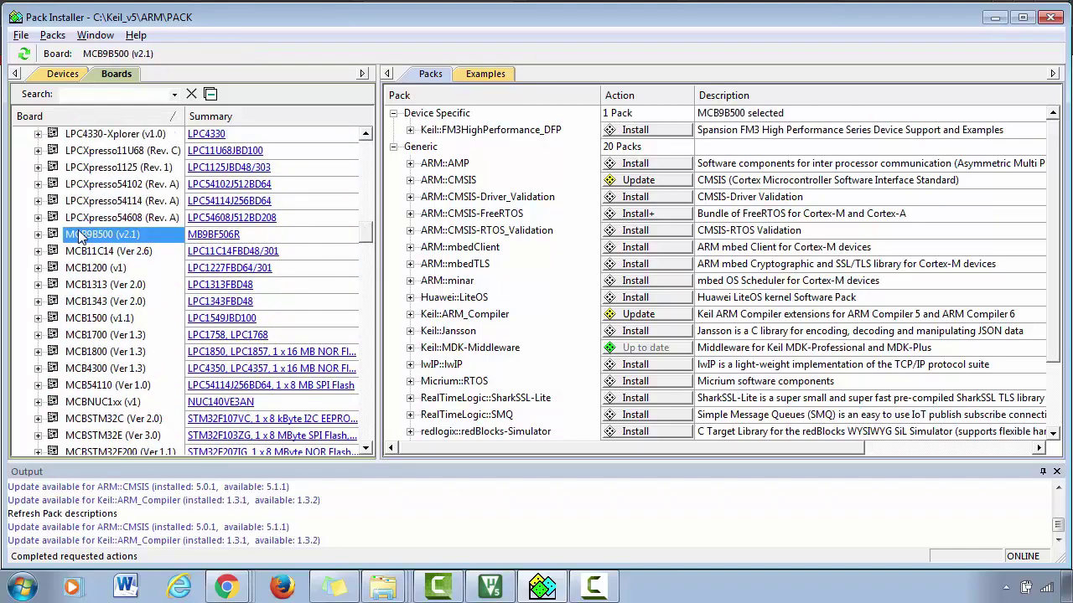
scroll(81, 236, down, 3)
click(88, 386)
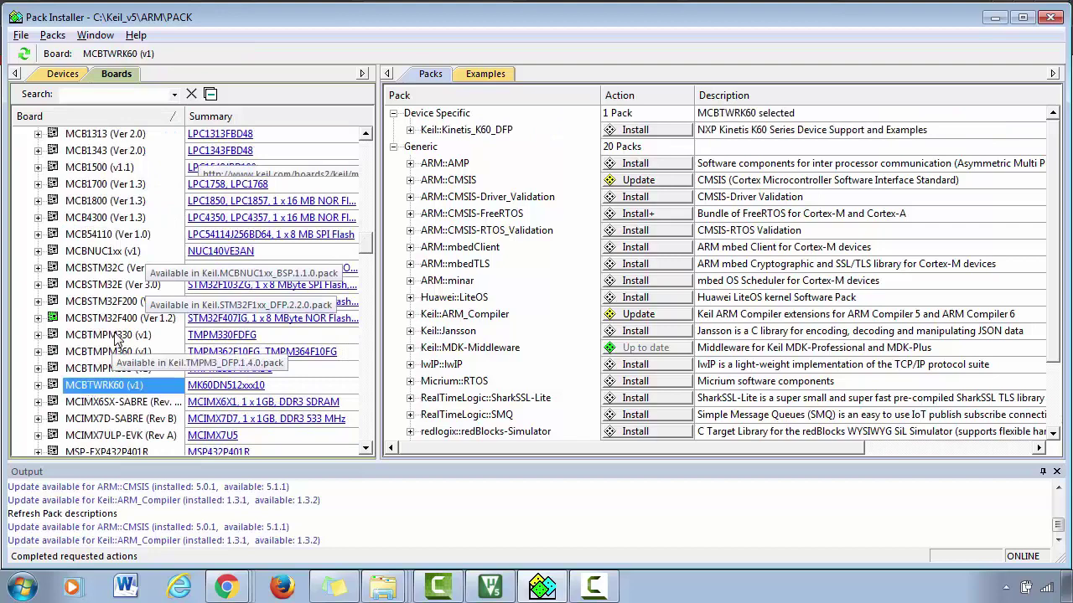
scroll(101, 335, up, 2)
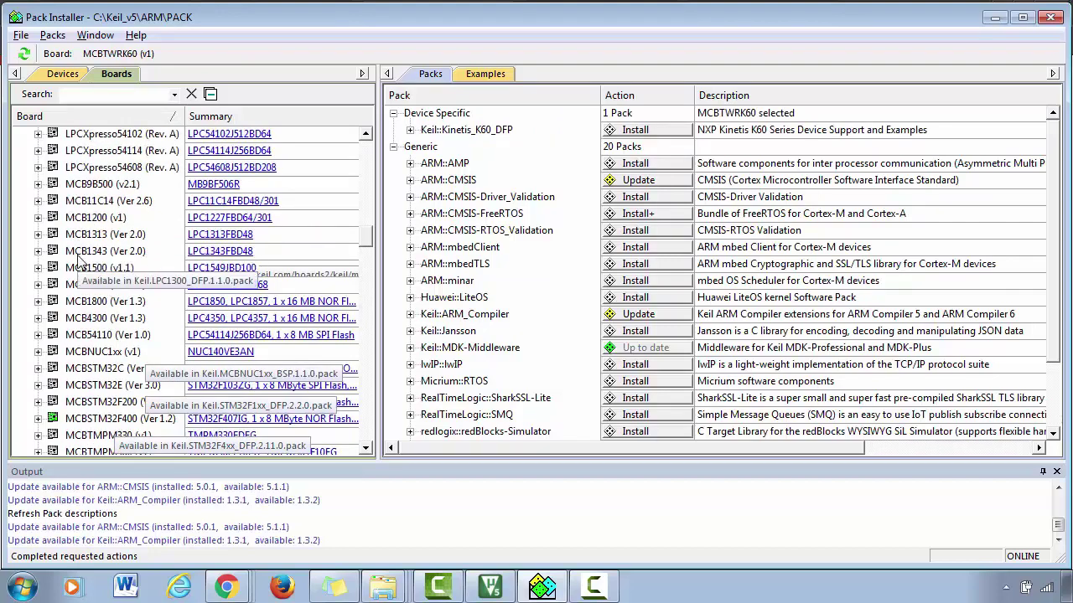
click(84, 252)
scroll(89, 291, down, 3)
click(105, 436)
scroll(143, 335, down, 2)
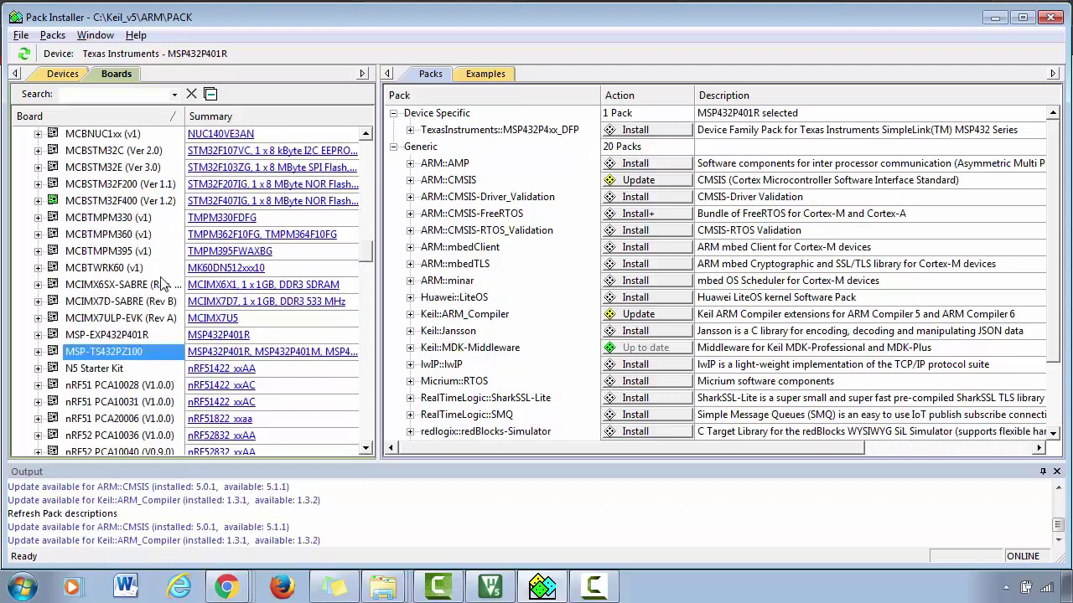
scroll(128, 262, down, 2)
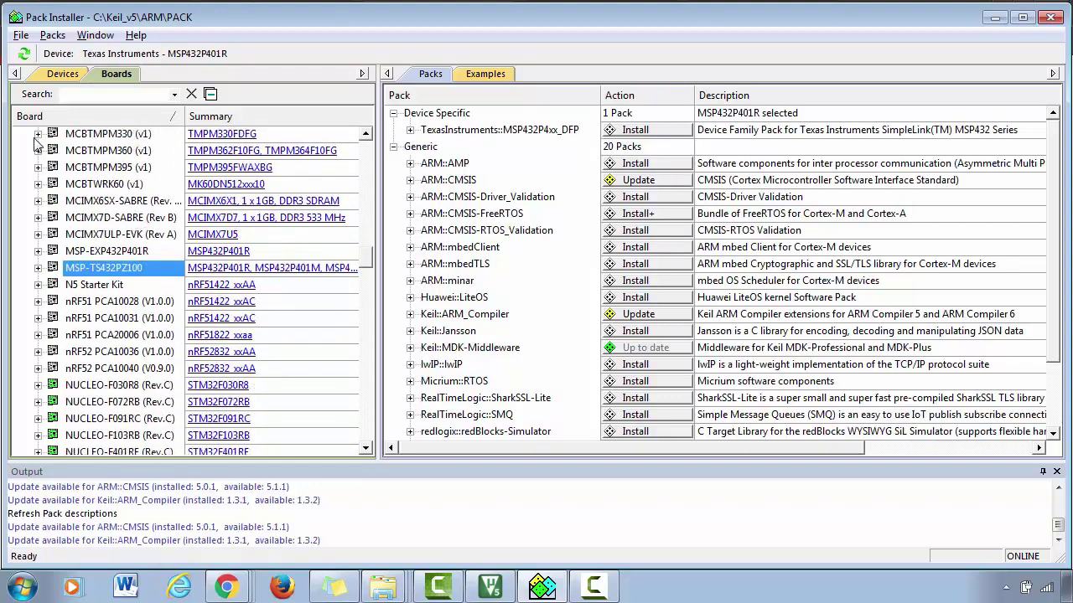
- Go back to the device list, expand Microchip, and check the part number in the ATSAM3X8E page heading in Chrome
click(61, 76)
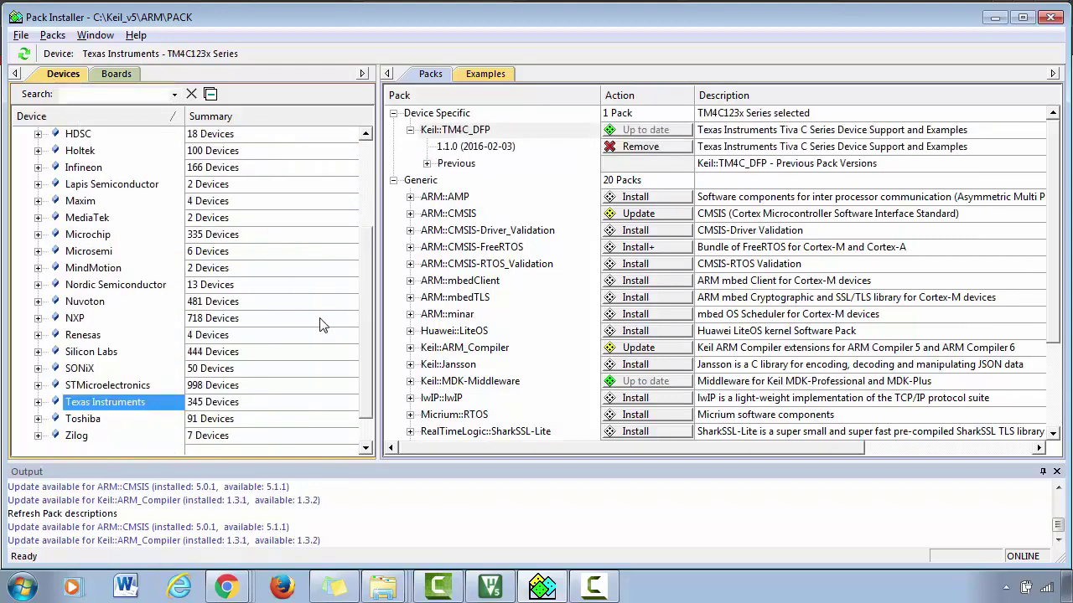
click(38, 237)
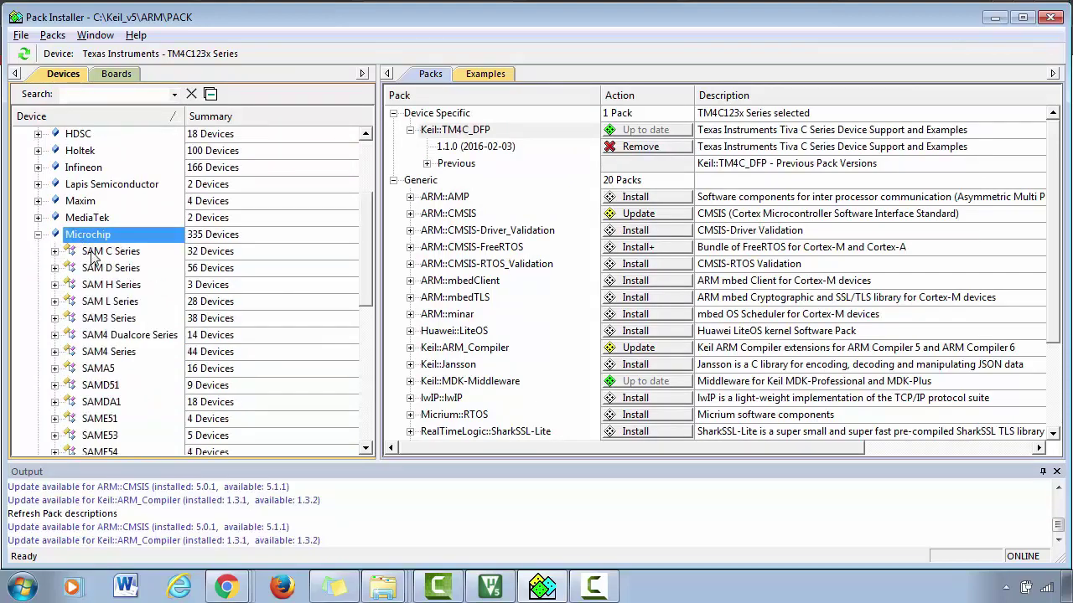
key(alt+Tab)
key(alt+Tab)
scroll(103, 270, down, 2)
key(alt+Tab)
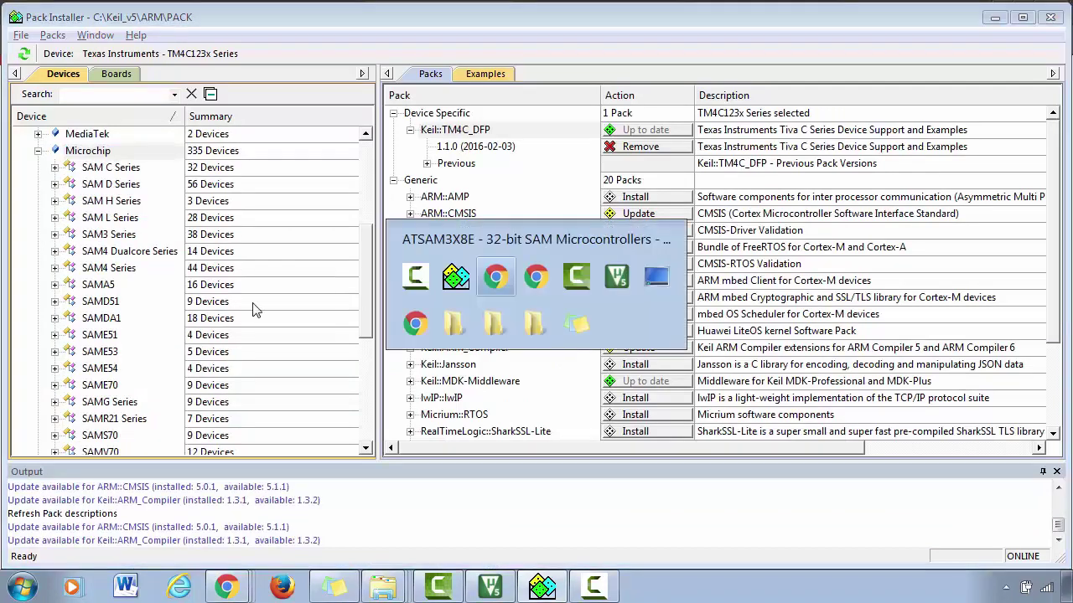
drag(156, 211, 283, 215)
key(alt+Tab)
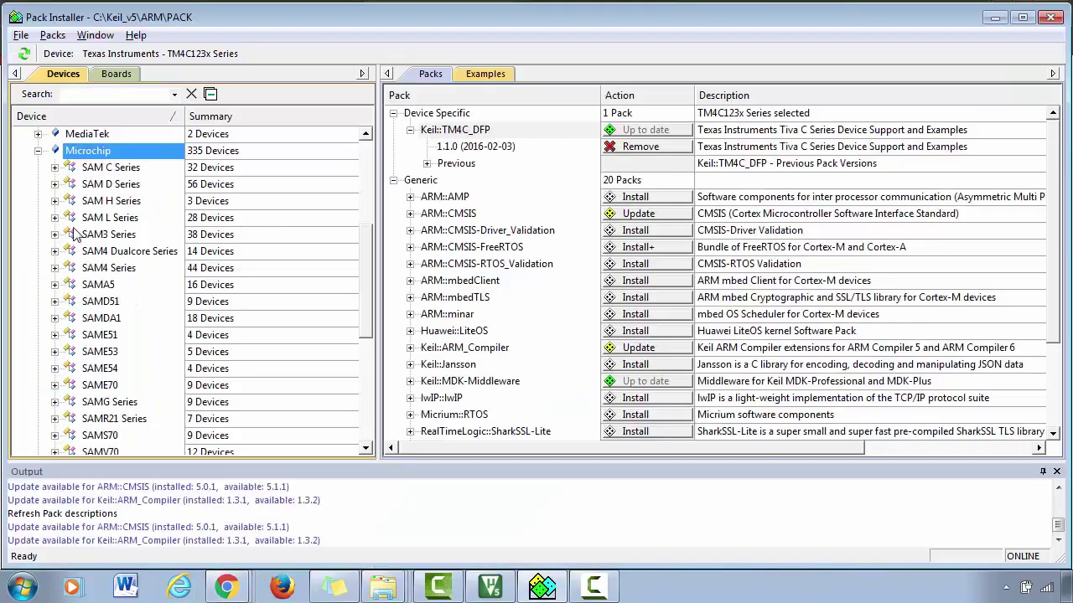
- In the Pack Installer, select and expand Microchip's SAM3 Series, and check the 3X8E suffix on the ATSAM3X8E page in Chrome
click(109, 235)
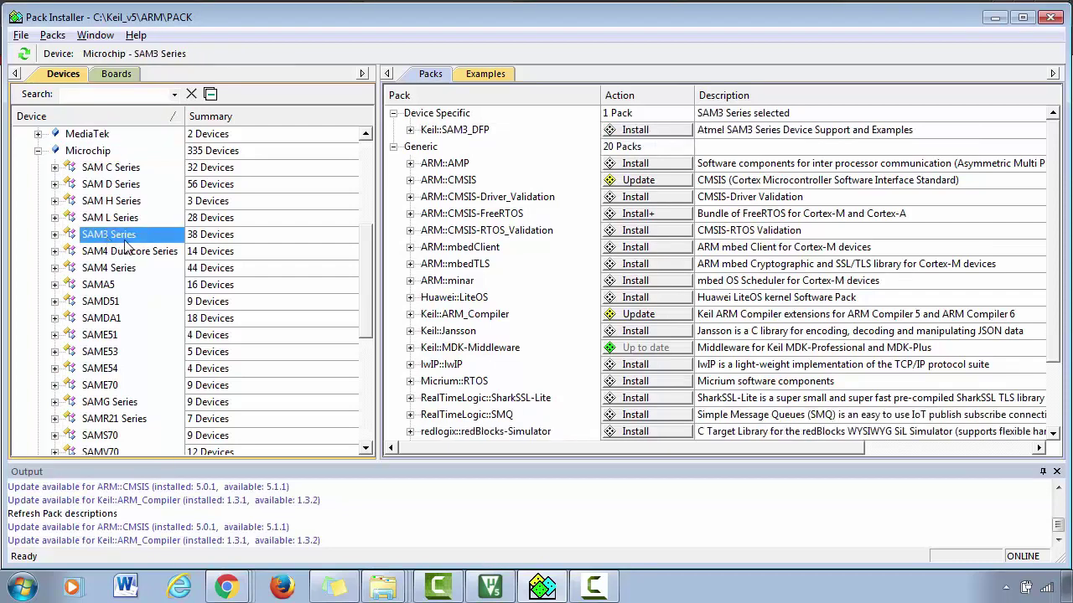
click(54, 235)
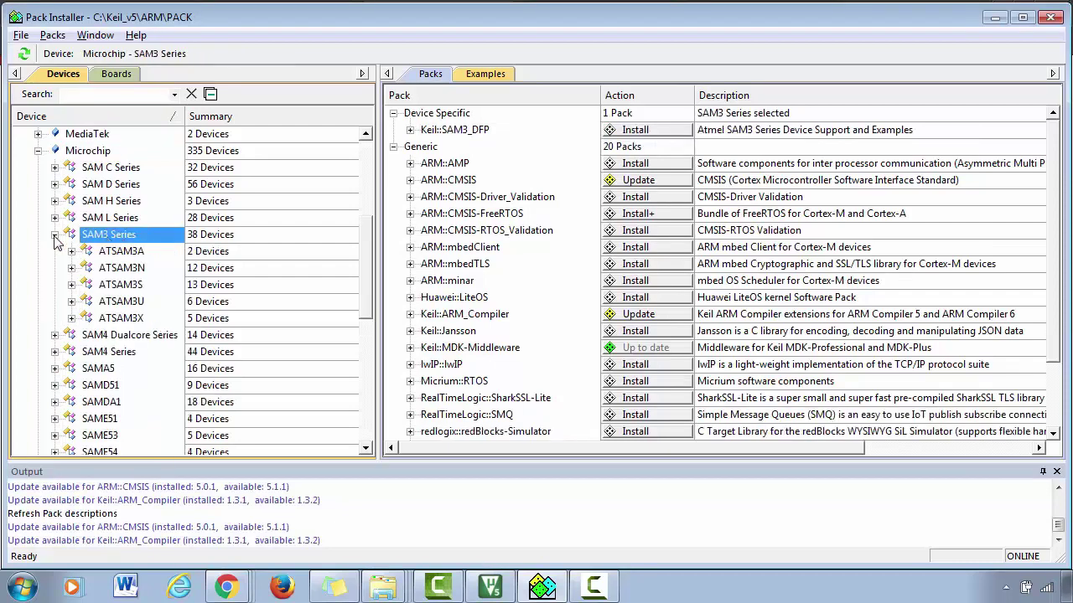
key(alt+Tab)
click(260, 219)
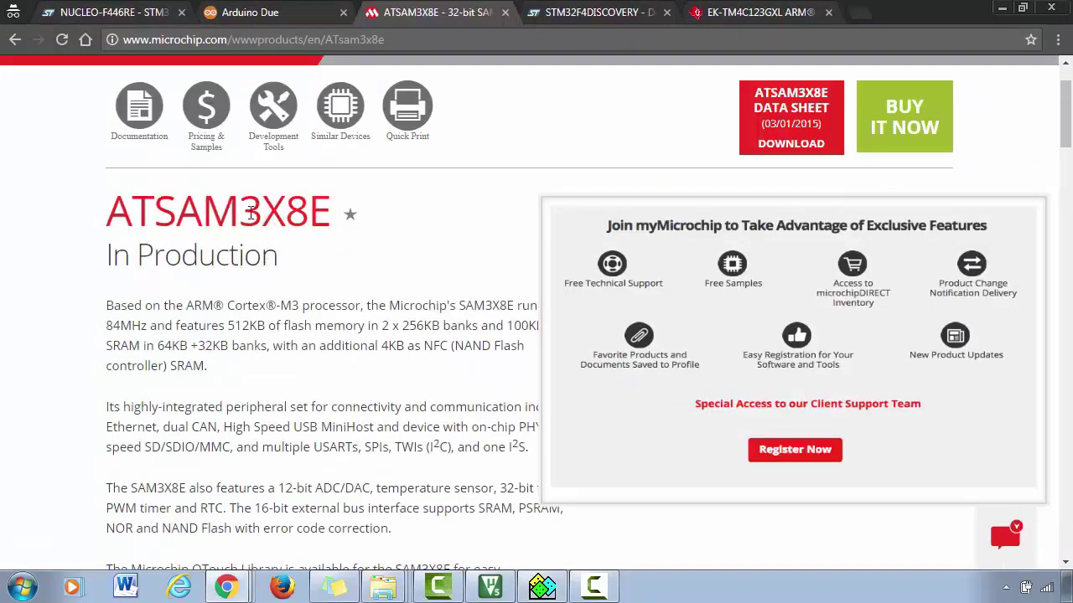
drag(250, 214, 332, 216)
key(alt+Tab)
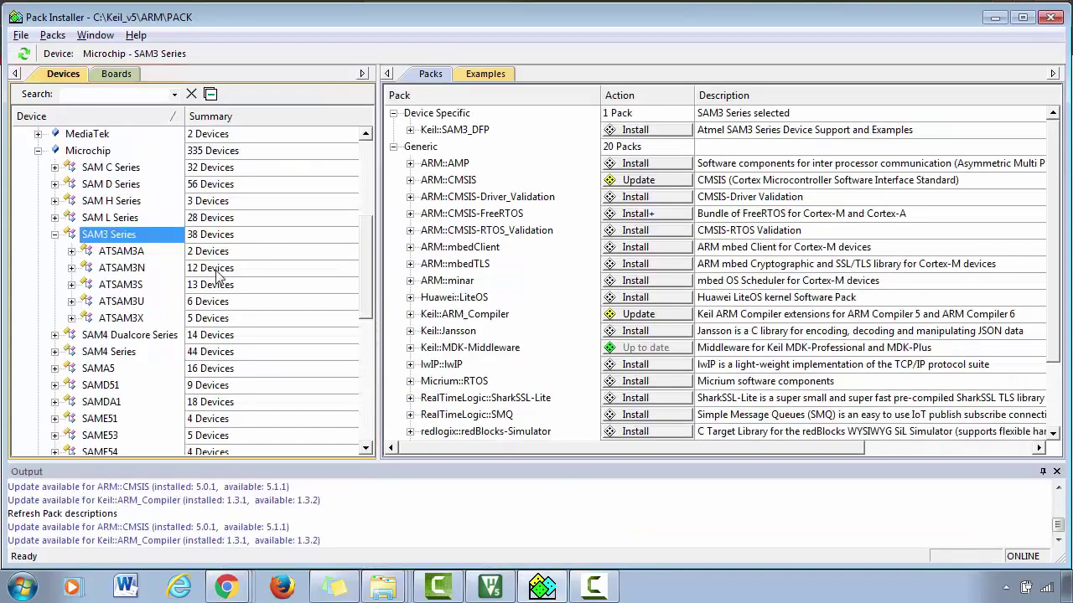
- In the Pack Installer, expand the ATSAM3X family, locate ATSAM3X8E, and select the family's device-specific Keil::SAM3_DFP pack
click(125, 319)
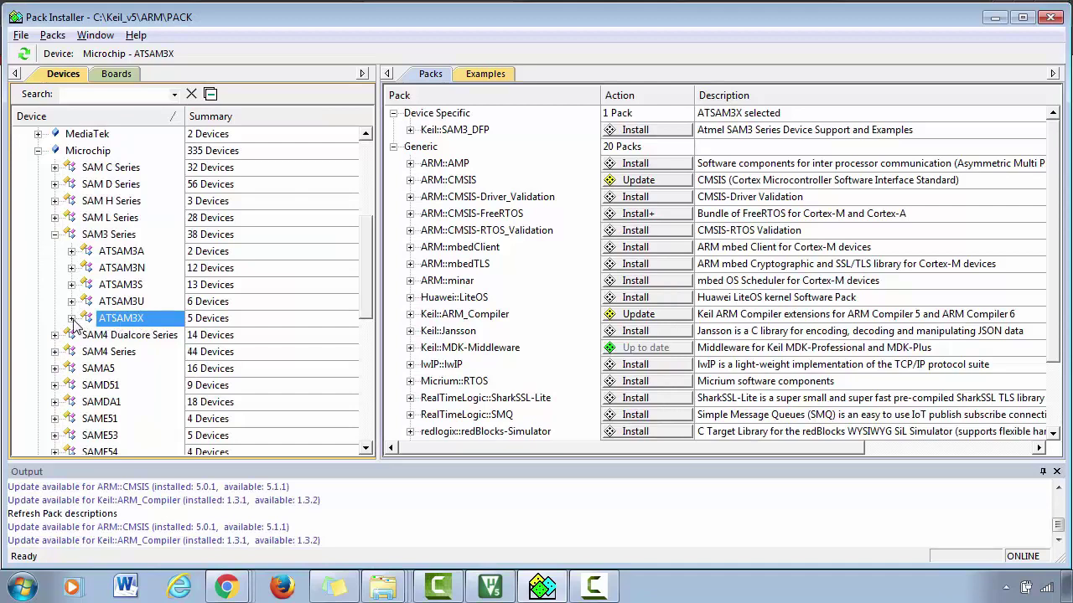
click(72, 319)
click(167, 387)
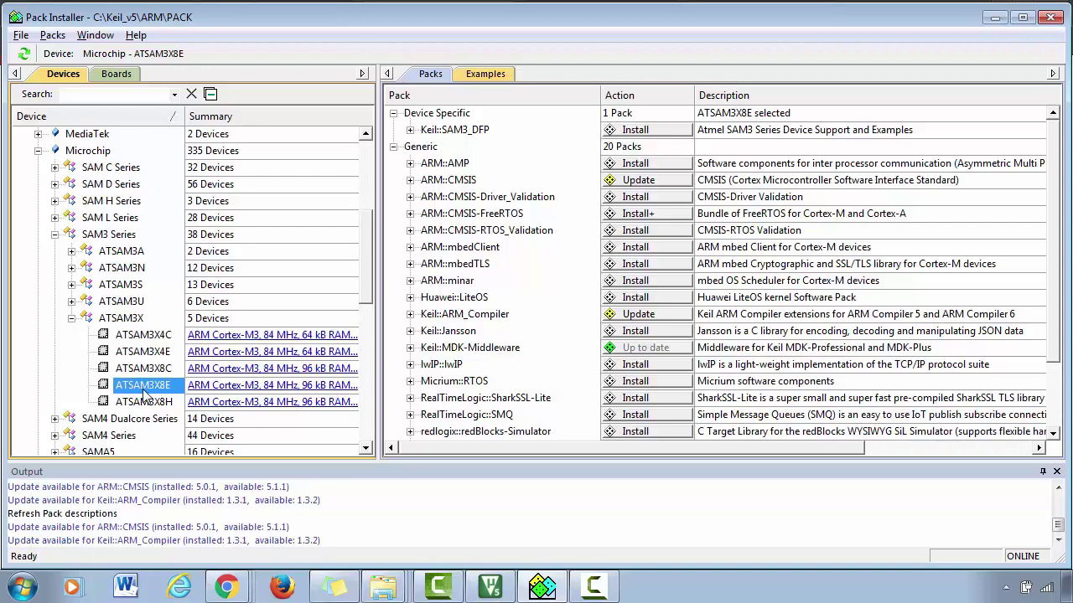
click(121, 320)
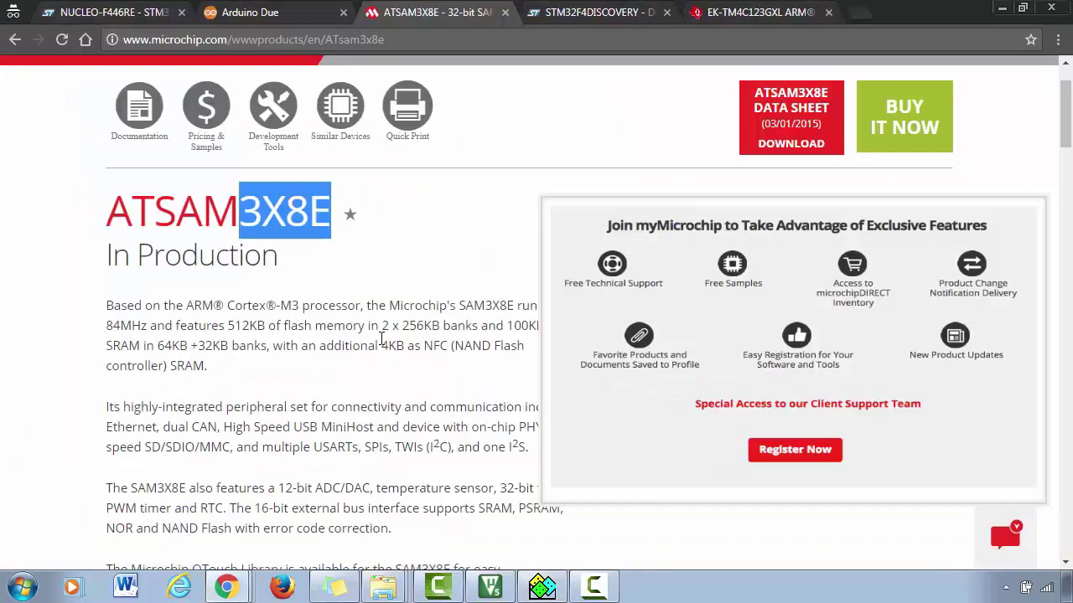
key(alt+Tab)
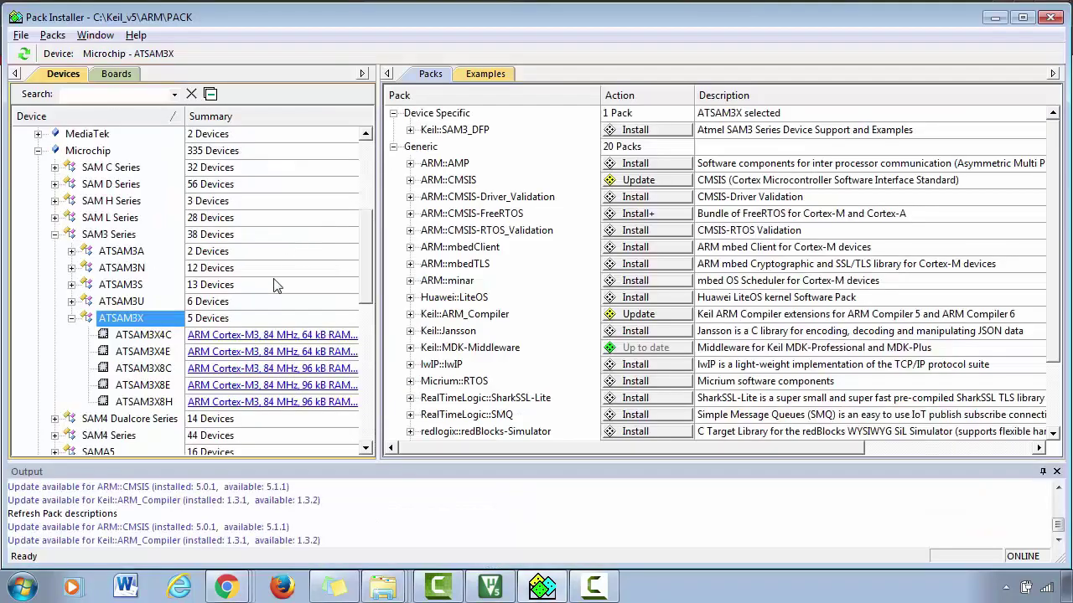
click(476, 132)
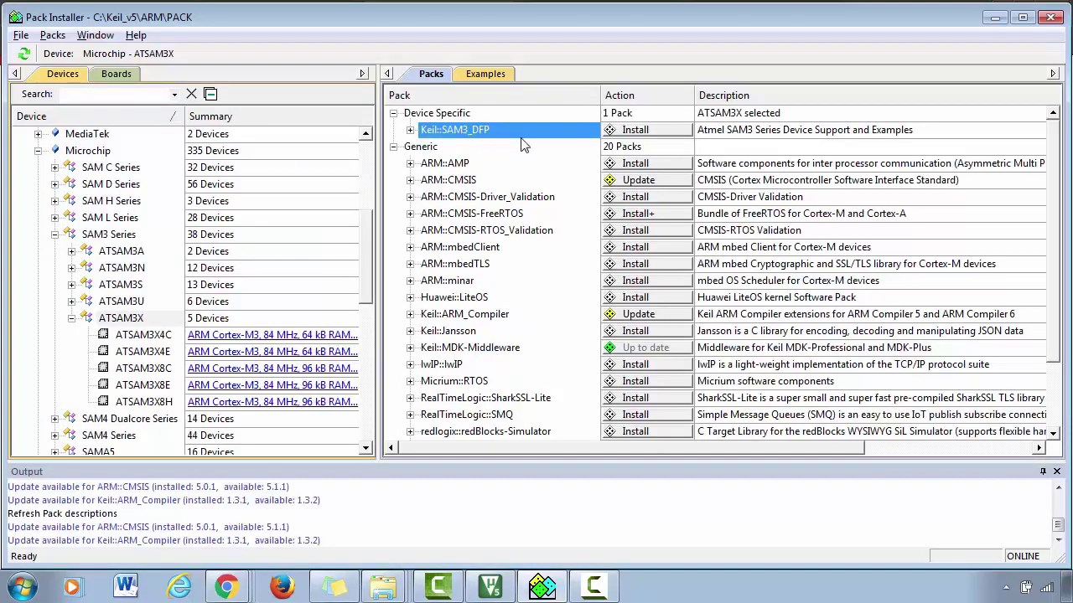
- Collapse the ATSAM3X, SAM3 Series and Microchip branches and return to the start of the device list
click(71, 318)
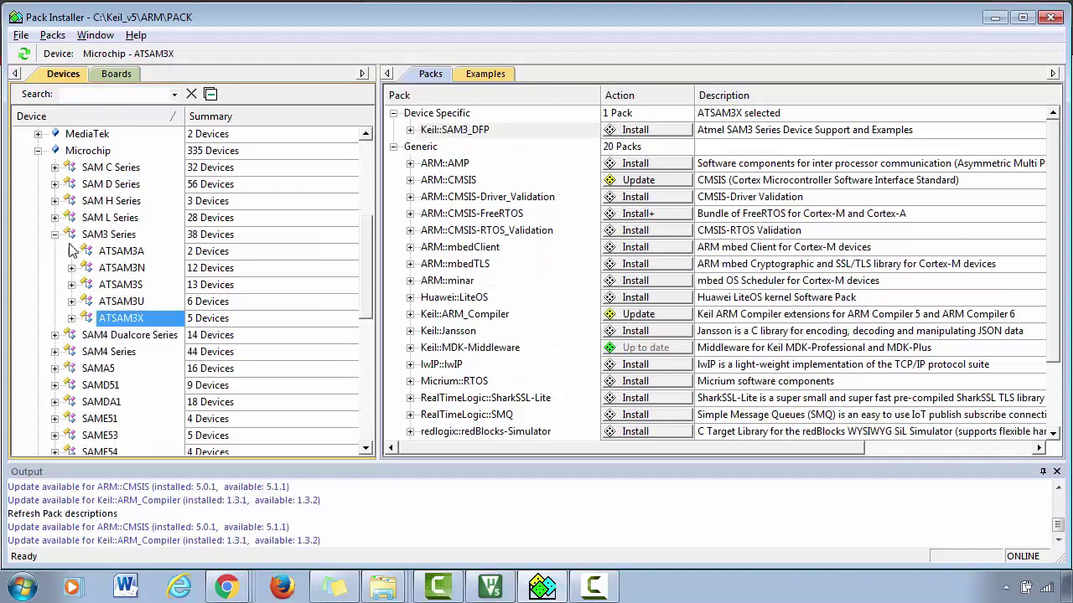
click(54, 235)
click(38, 151)
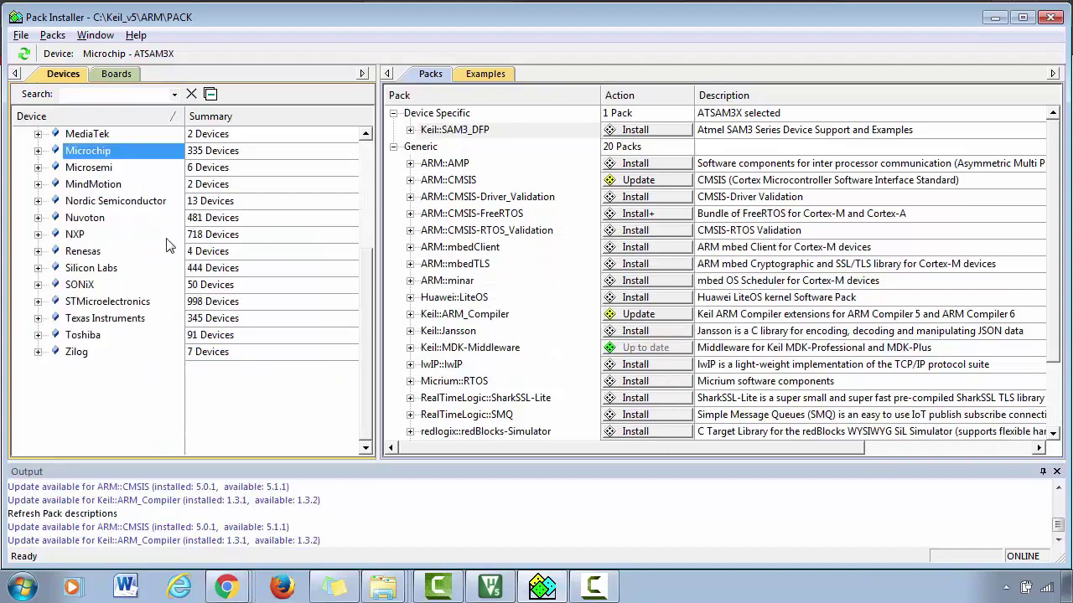
scroll(297, 357, up, 2)
scroll(293, 365, up, 2)
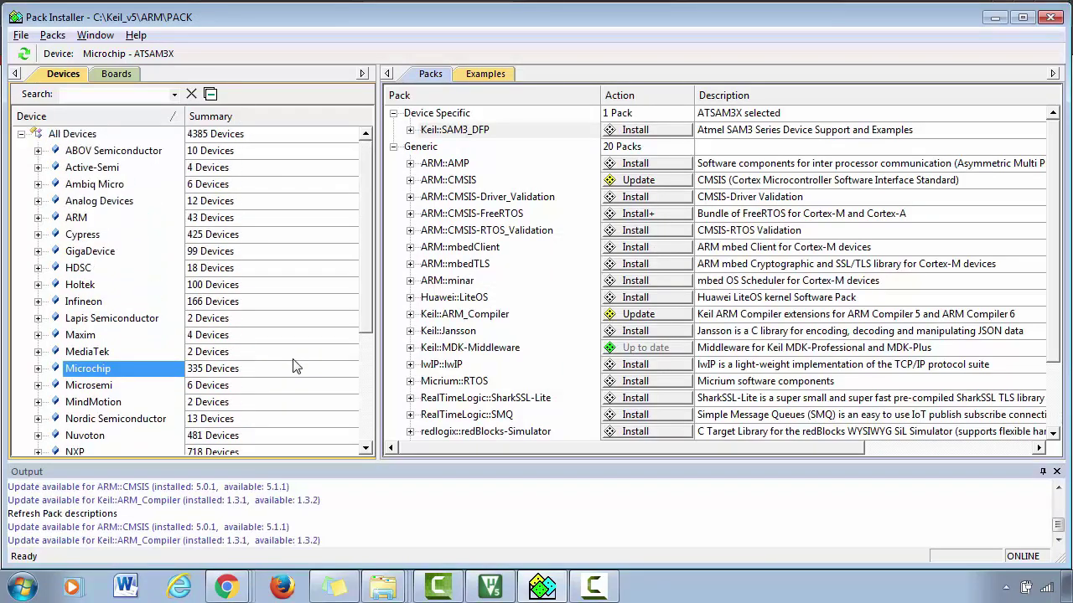